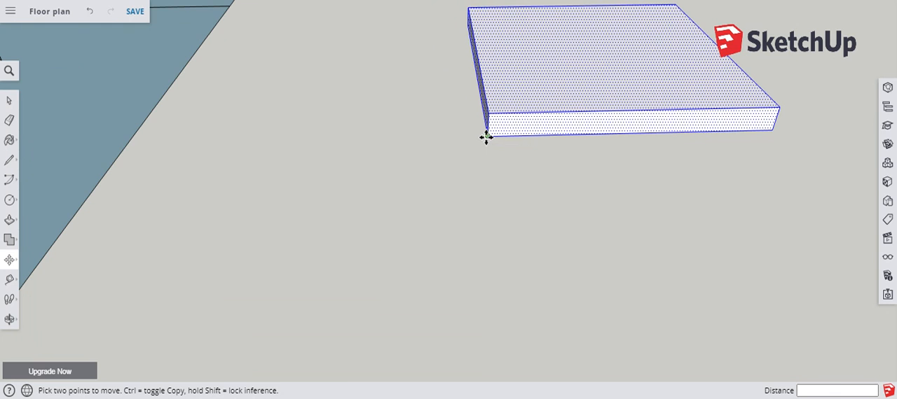
Move the square slab by its lower front corner onto the upper end of the vertical line standing on one seat block.
click(486, 138)
scroll(652, 157, down, 5)
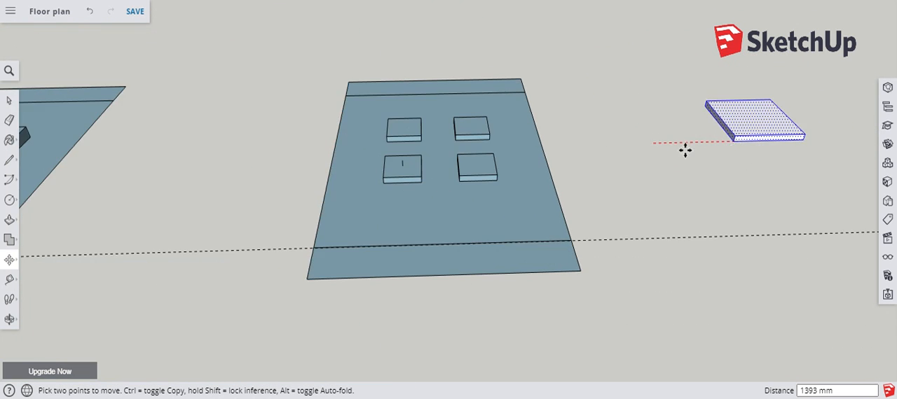
scroll(685, 149, down, 2)
scroll(491, 156, up, 8)
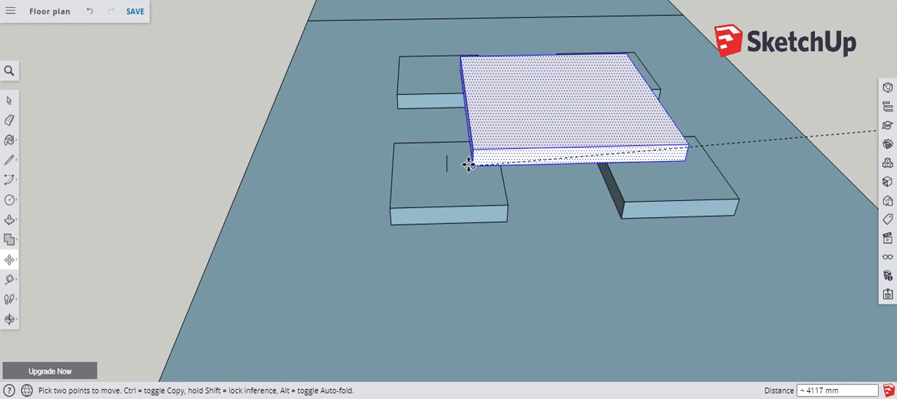
scroll(465, 161, up, 4)
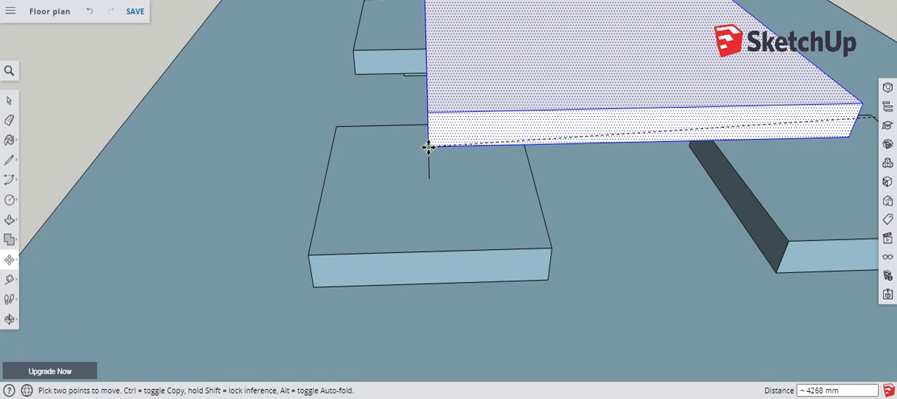
scroll(496, 186, down, 5)
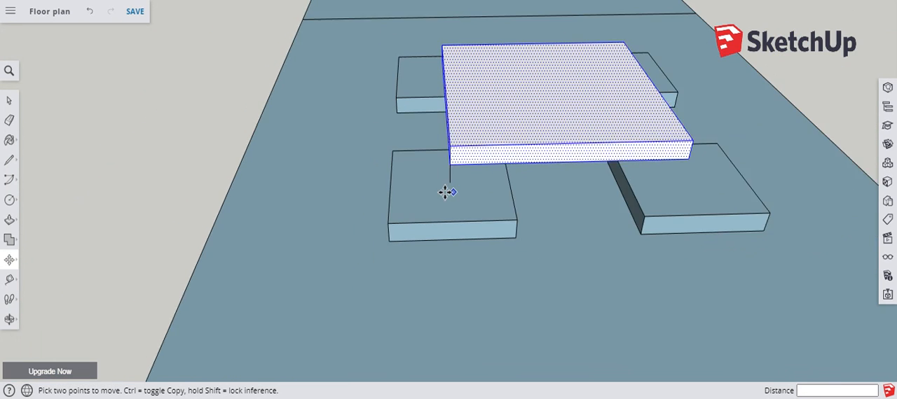
Erase the short vertical line between the seat block and the tabletop's lower corner.
middle_drag(551, 252, 561, 274)
scroll(475, 286, up, 2)
middle_drag(476, 286, 559, 254)
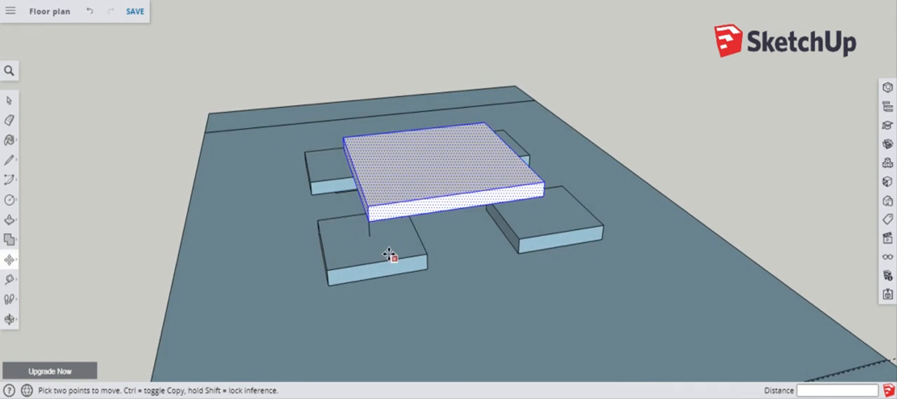
scroll(378, 244, up, 5)
middle_drag(366, 248, 511, 229)
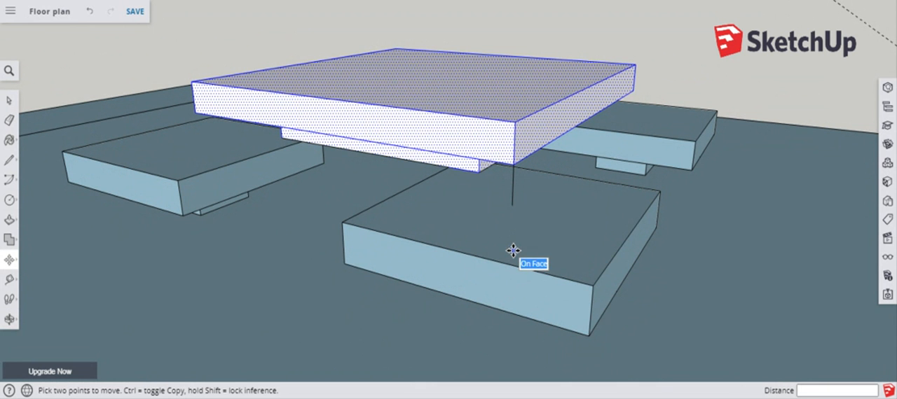
key(e)
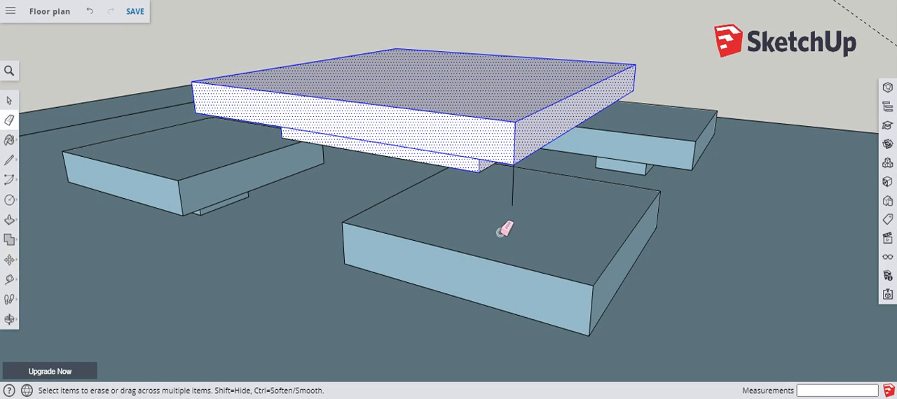
mouse_move(525, 200)
middle_down()
mouse_move(525, 225)
mouse_move(440, 214)
mouse_move(392, 182)
mouse_move(490, 176)
middle_up()
Push/Pull the two narrow strips at opposite ends of the floor rectangle up by 300 mm.
scroll(400, 114, down, 3)
mouse_move(400, 114)
middle_down()
mouse_move(405, 345)
mouse_move(491, 280)
middle_up()
scroll(481, 283, up, 2)
mouse_move(386, 246)
middle_down()
mouse_move(415, 198)
mouse_move(472, 141)
mouse_move(456, 137)
middle_up()
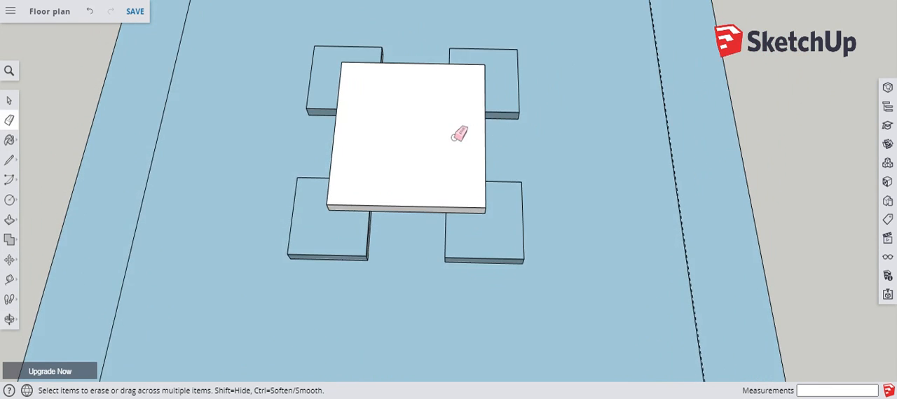
scroll(441, 130, down, 3)
middle_drag(320, 198, 338, 158)
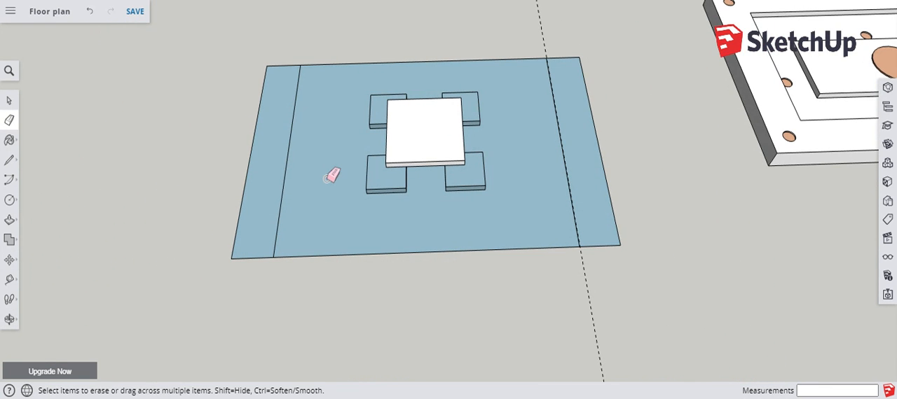
key(p)
drag(270, 186, 272, 165)
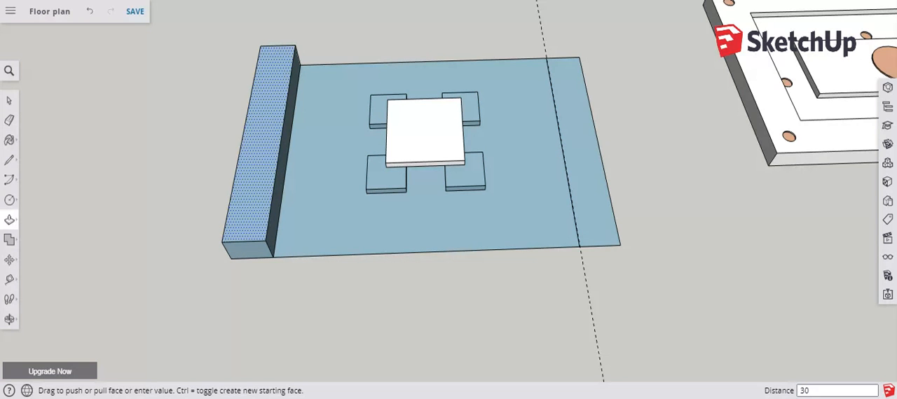
text(300)
key(Return)
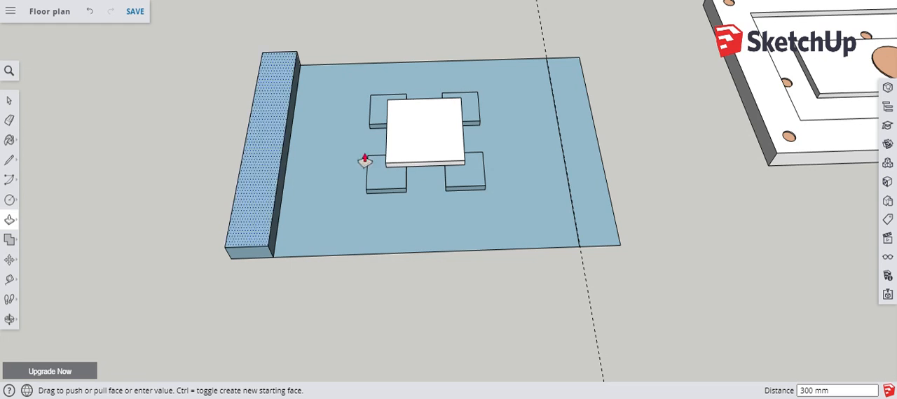
double_click(583, 183)
Draw a 3700 mm line along the mid-height of the first raised bench's inner face, from side edge to side edge.
middle_drag(386, 202, 189, 142)
scroll(366, 61, up, 5)
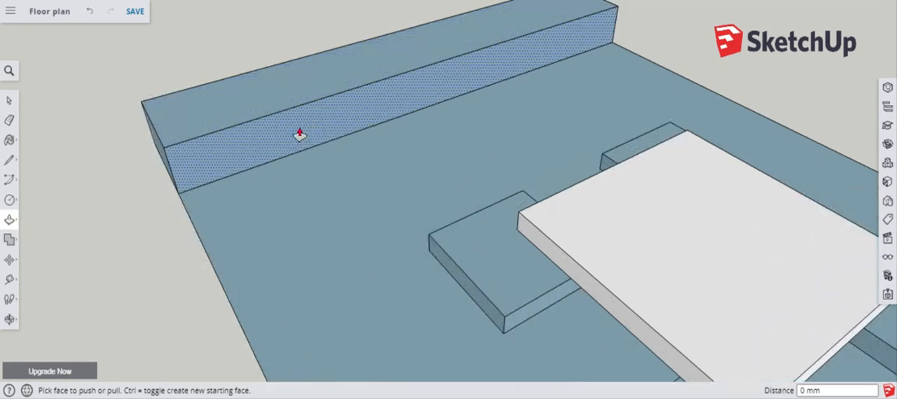
click(9, 159)
click(171, 171)
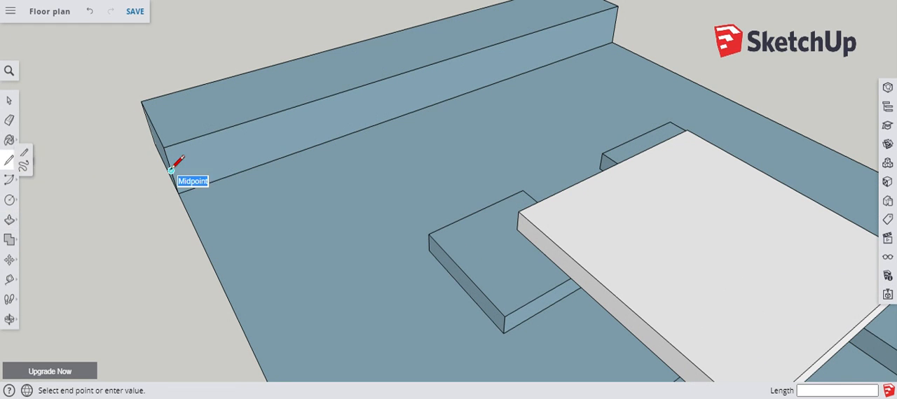
click(615, 23)
Draw a matching mid-height line along the inner face of the opposite bench, between the midpoints of its end edges.
scroll(236, 76, down, 5)
middle_drag(236, 120, 638, 142)
scroll(532, 105, up, 5)
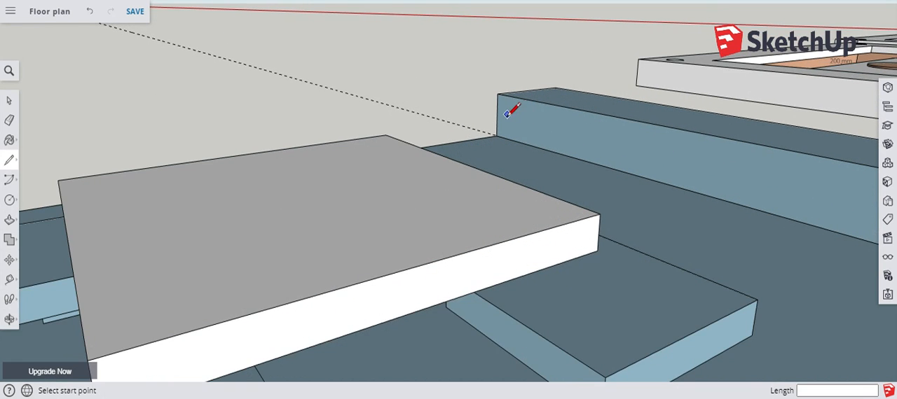
click(498, 113)
scroll(260, 90, down, 5)
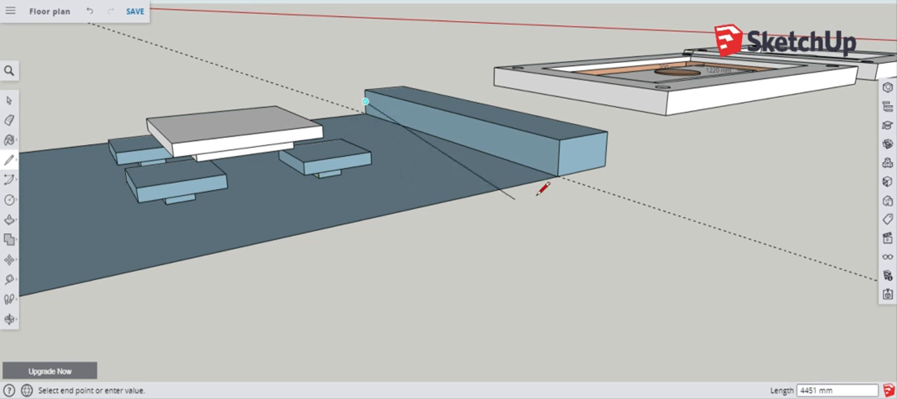
click(558, 157)
Push the lower half of both benches' inner faces inward by 200 mm to form recesses beneath the seats.
scroll(450, 168, up, 5)
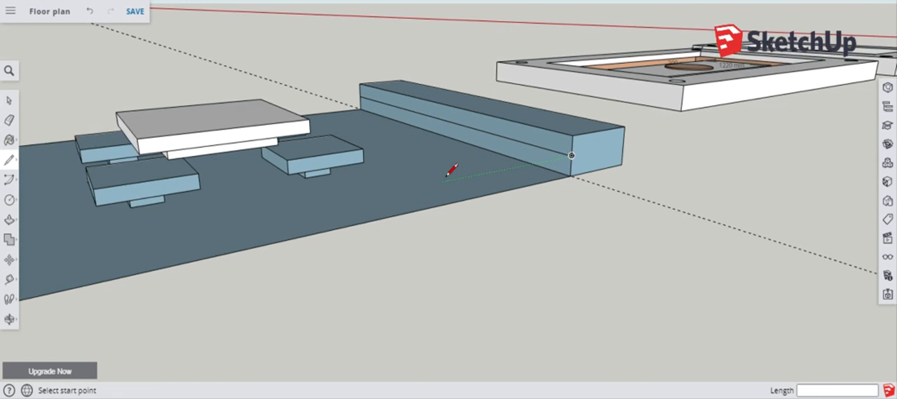
key(p)
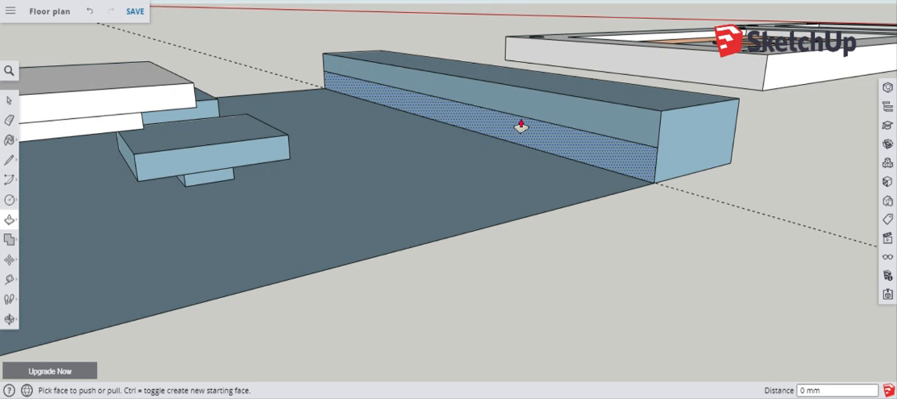
click(521, 127)
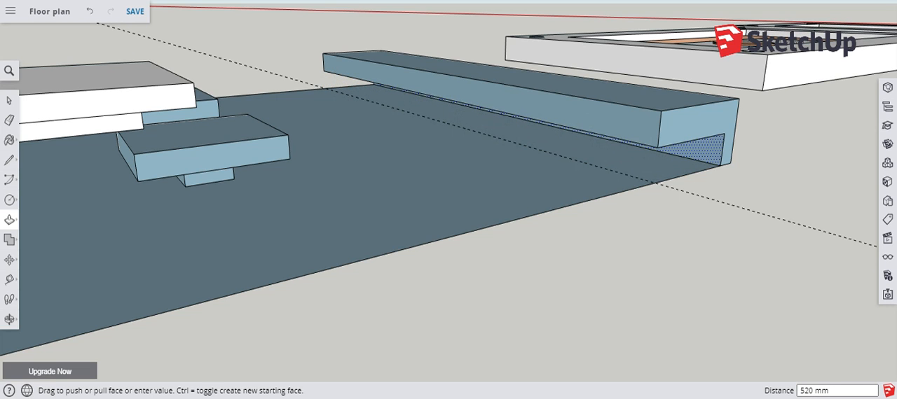
key(Return)
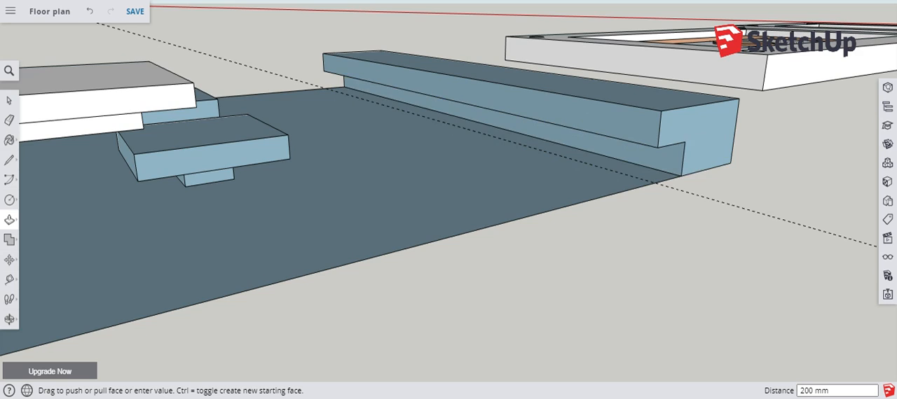
scroll(556, 136, down, 5)
middle_drag(505, 140, 114, 197)
scroll(94, 114, up, 6)
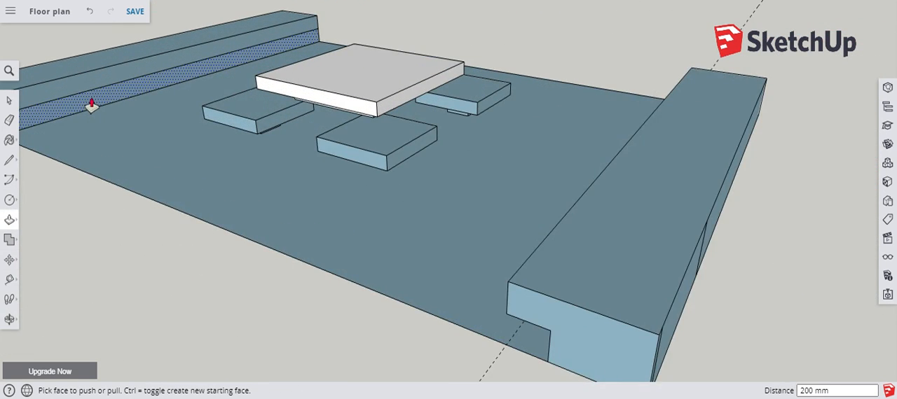
double_click(91, 105)
Examine the benches, table and seat blocks from several angles and from above.
scroll(399, 103, down, 5)
middle_drag(319, 169, 406, 322)
scroll(410, 144, down, 2)
middle_drag(411, 145, 414, 232)
scroll(427, 124, up, 3)
middle_drag(426, 124, 495, 154)
scroll(495, 154, down, 4)
middle_drag(366, 198, 309, 110)
scroll(308, 110, up, 5)
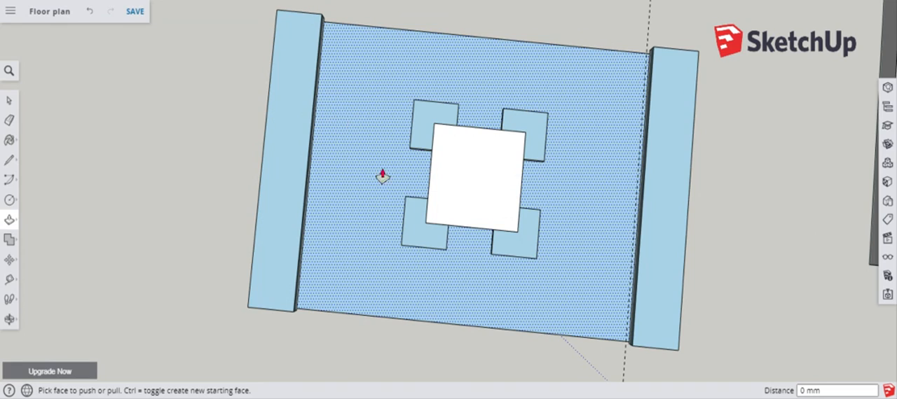
scroll(420, 136, up, 5)
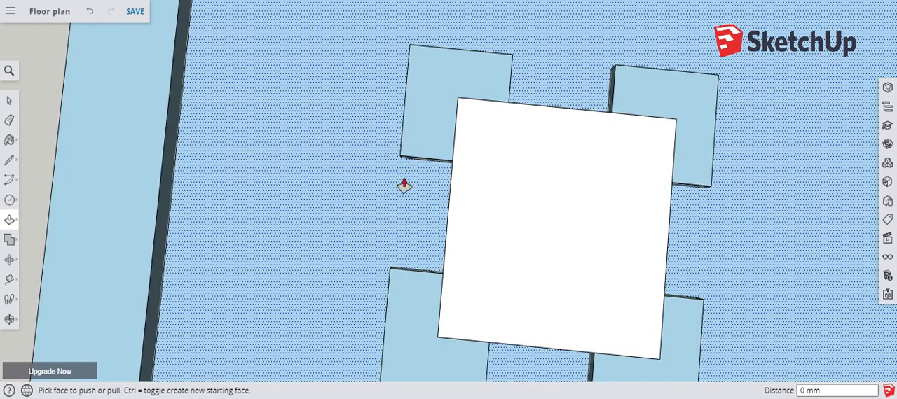
scroll(403, 182, down, 6)
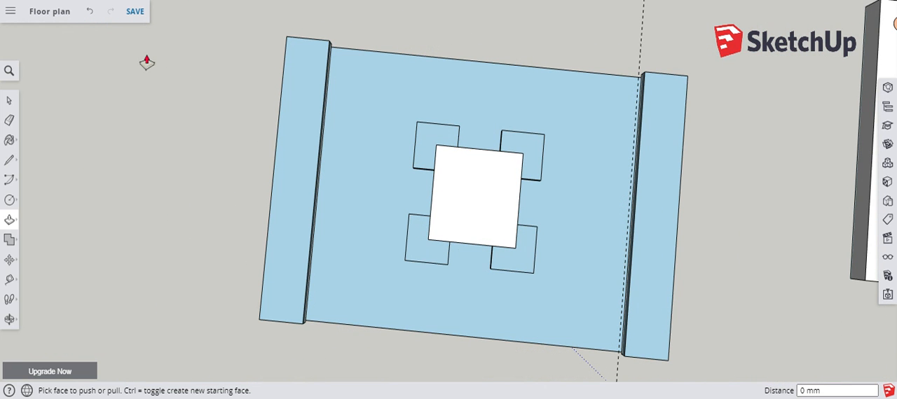
On the left bench top, draw a line about 239 mm long from the inner edge's midpoint and a full-width line at the upper quarter point.
click(9, 160)
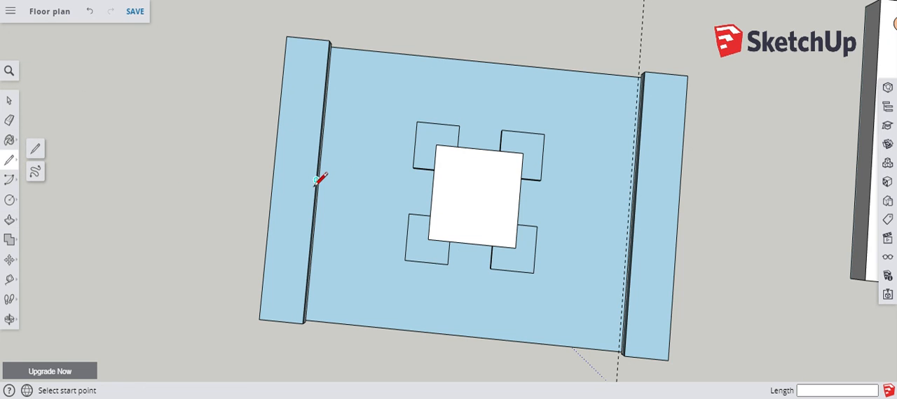
click(316, 180)
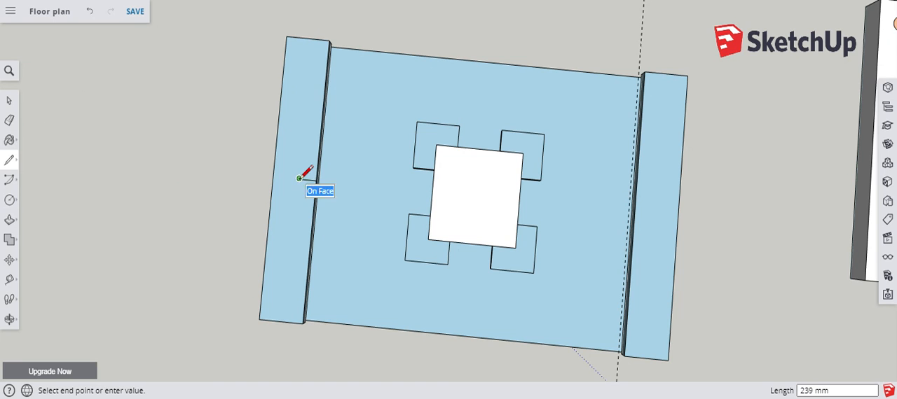
click(300, 180)
key(Escape)
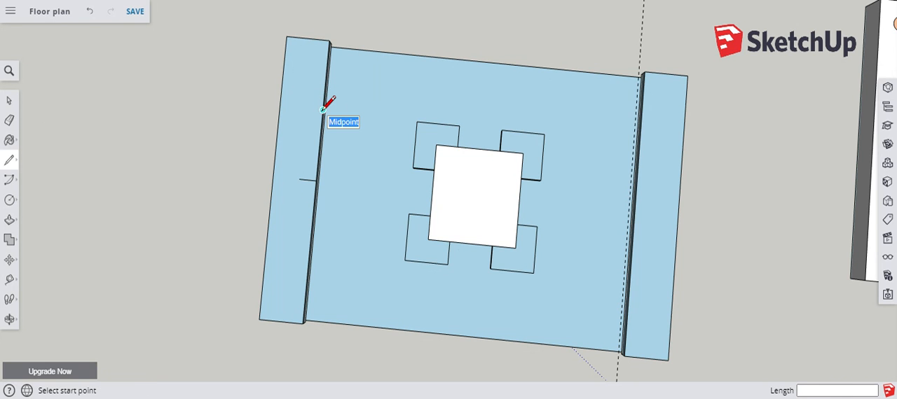
click(323, 109)
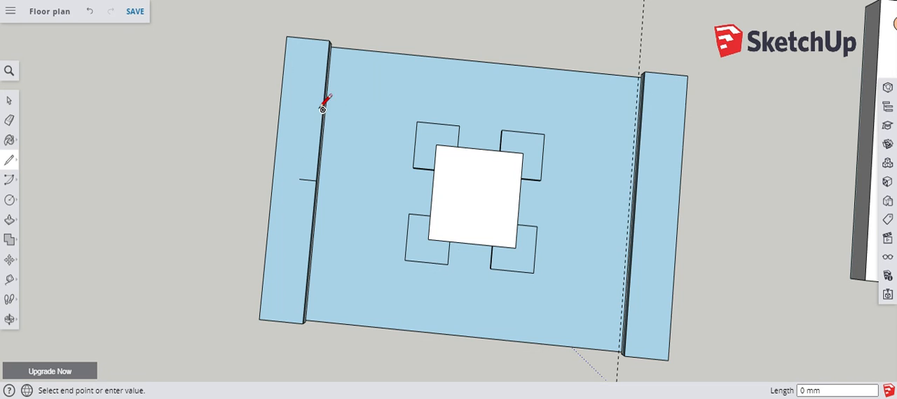
click(278, 106)
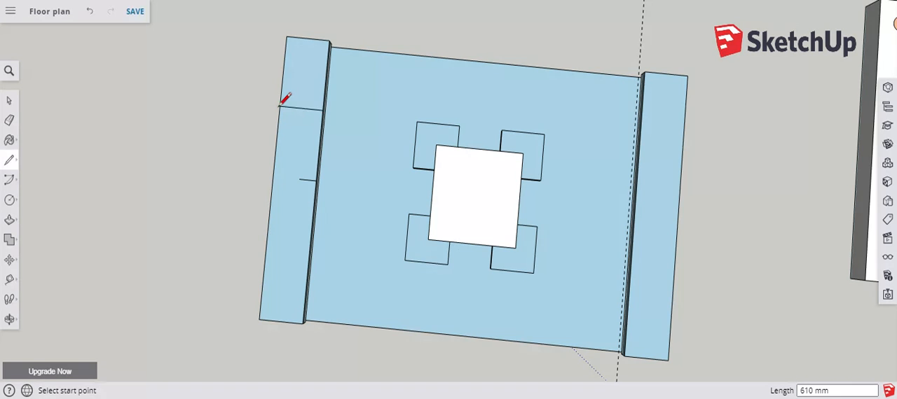
Divide the right bench top into four equal sections with lines across its width at the midpoint and both quarter points.
scroll(299, 145, up, 2)
scroll(298, 133, down, 6)
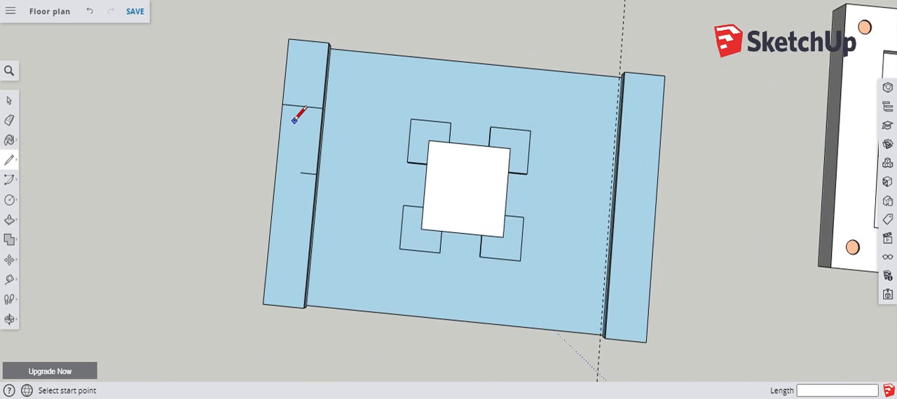
scroll(471, 184, up, 4)
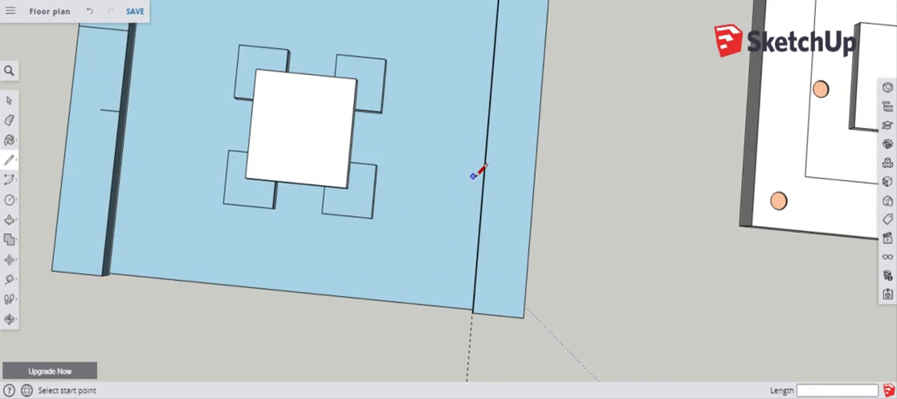
click(488, 147)
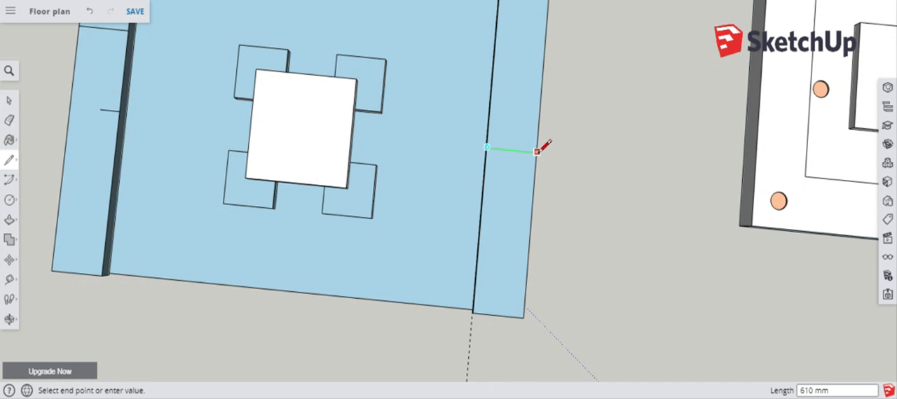
click(536, 151)
scroll(491, 204, down, 2)
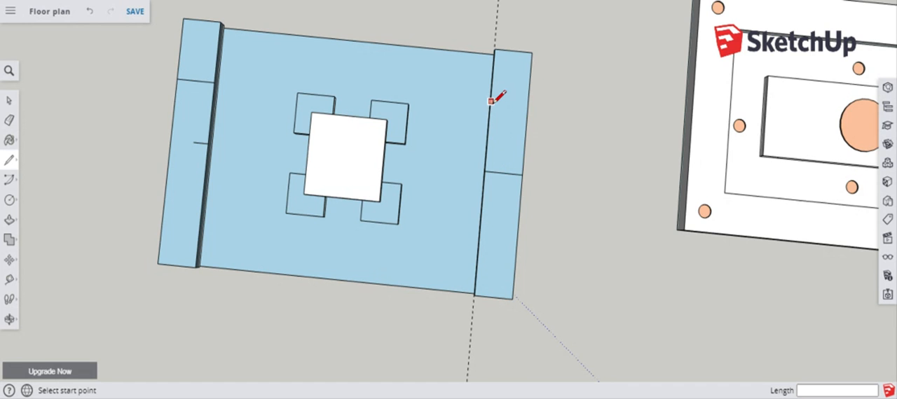
click(528, 112)
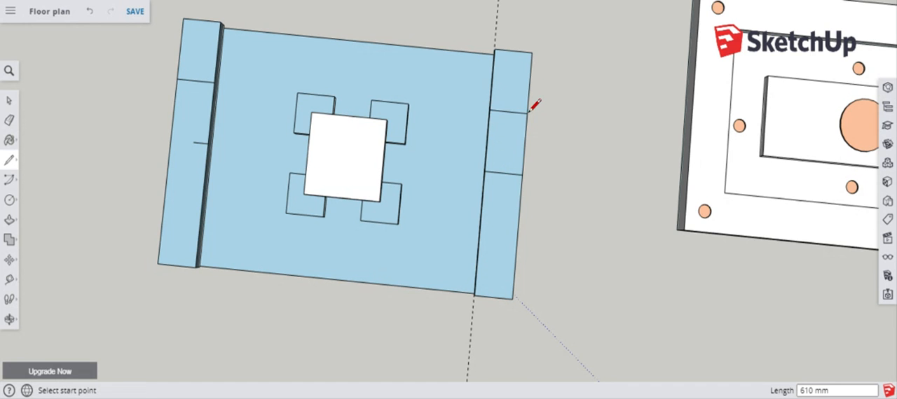
click(480, 232)
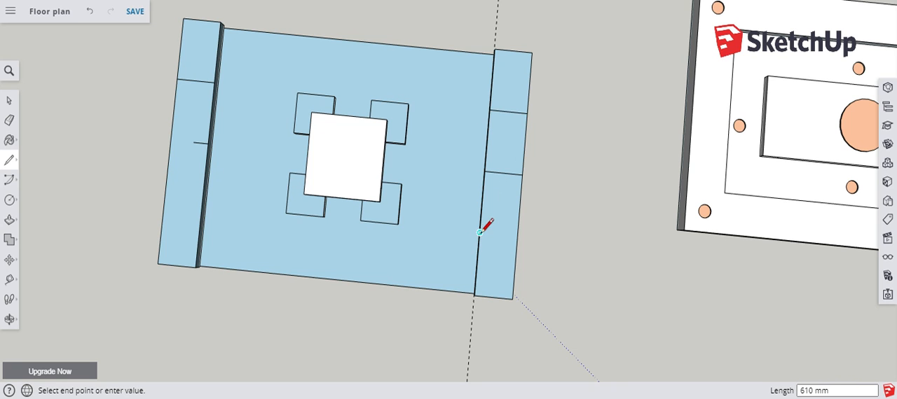
click(518, 235)
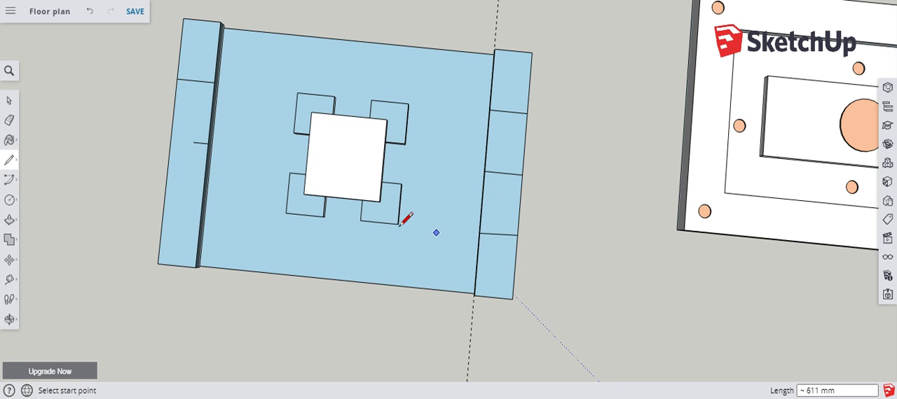
Draw a line across the left bench top at its lower quarter point and centre a 100 mm radius circle on each quarter-point line.
click(202, 204)
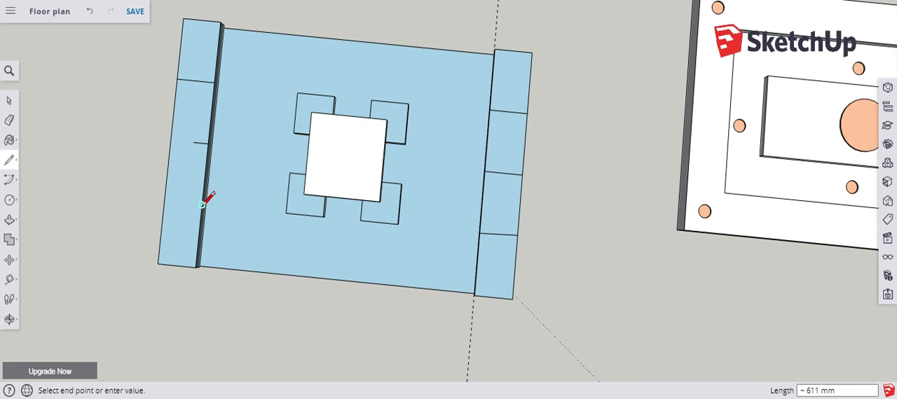
click(165, 202)
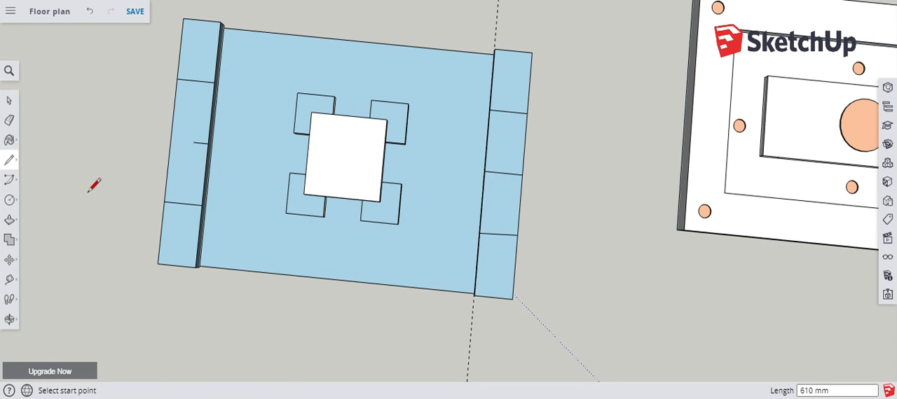
key(c)
click(196, 80)
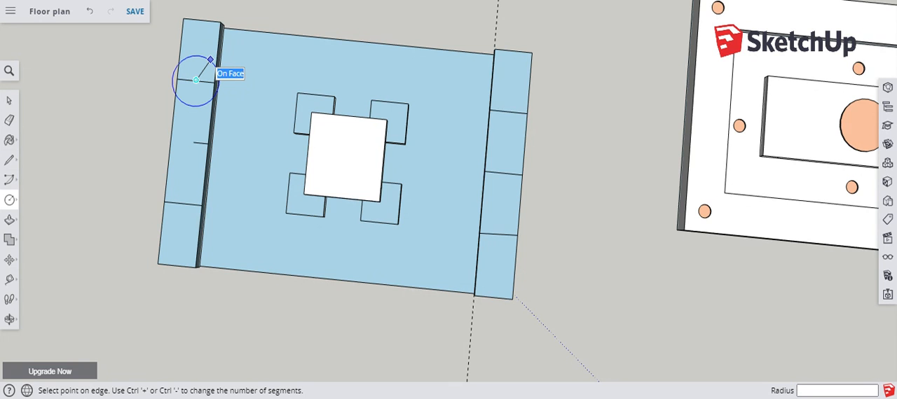
key(Return)
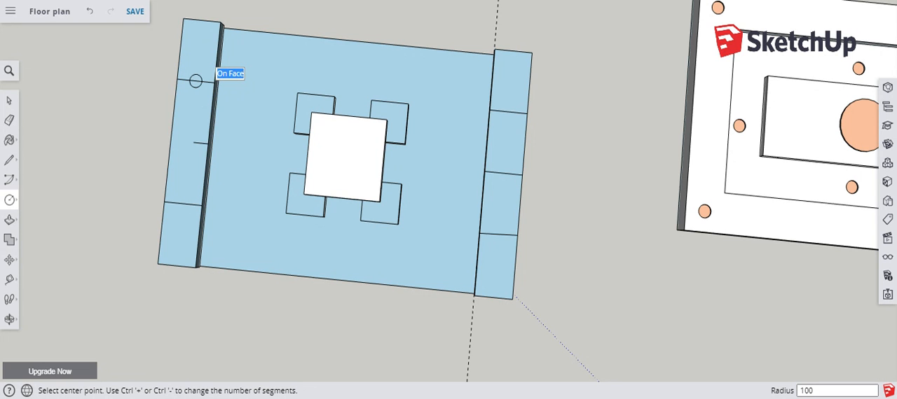
scroll(191, 228, up, 4)
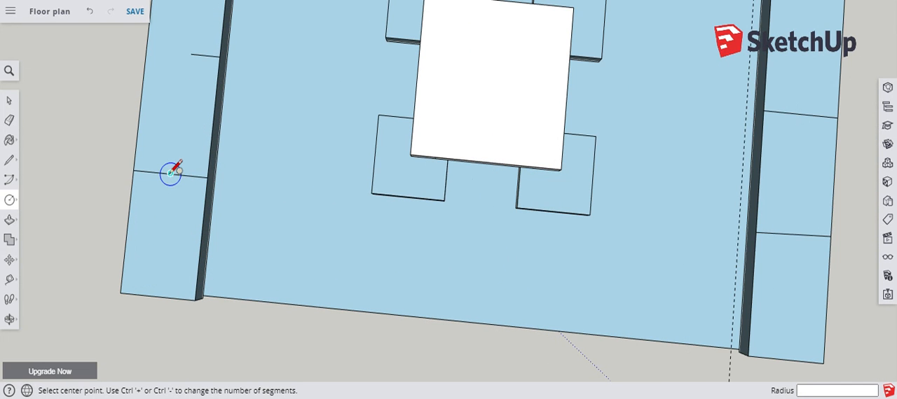
click(170, 175)
key(Return)
scroll(85, 106, down, 2)
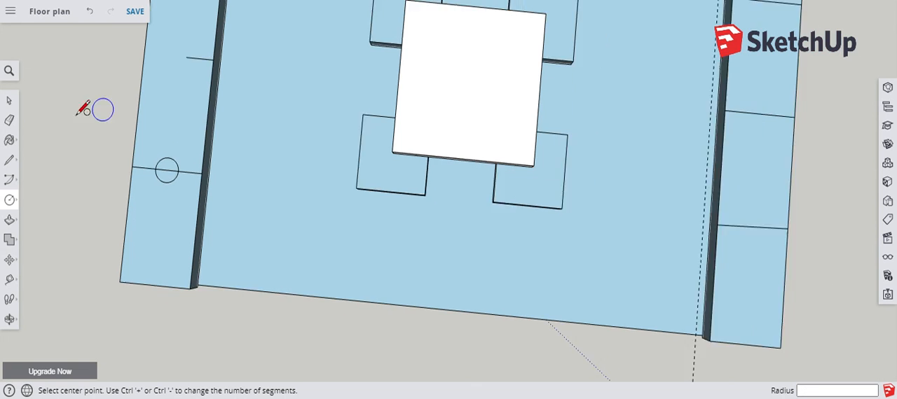
Draw a 100 mm radius circle centred on the midpoint of each of the right bench's two quarter-point lines.
click(602, 201)
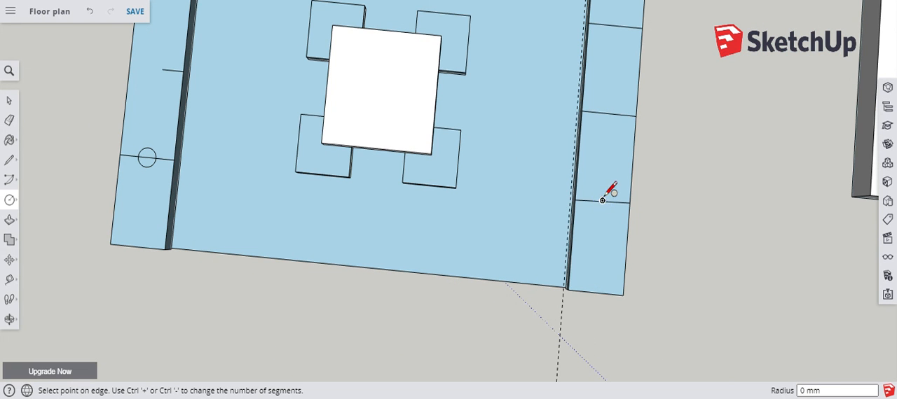
click(605, 192)
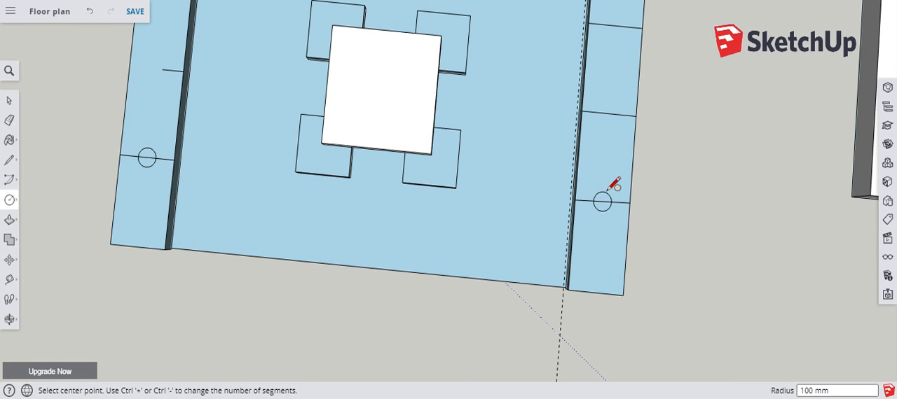
scroll(589, 233, down, 3)
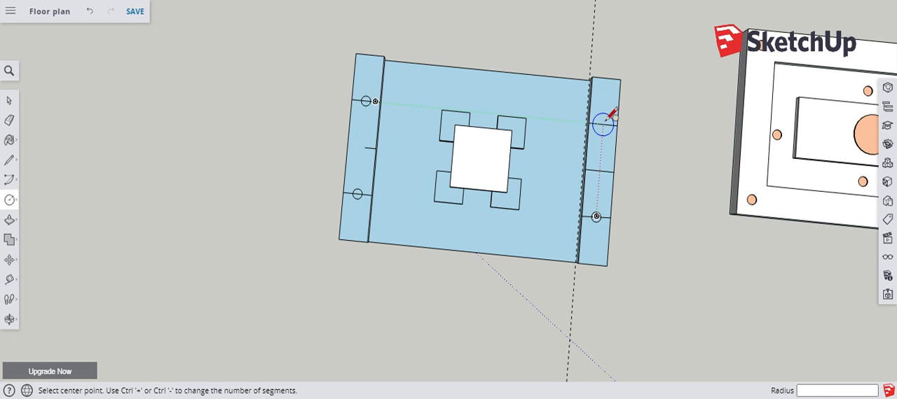
scroll(603, 123, up, 3)
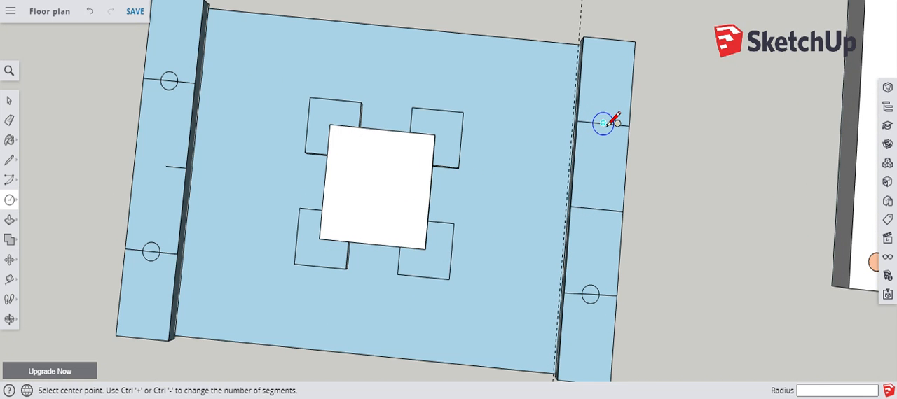
click(603, 123)
key(Escape)
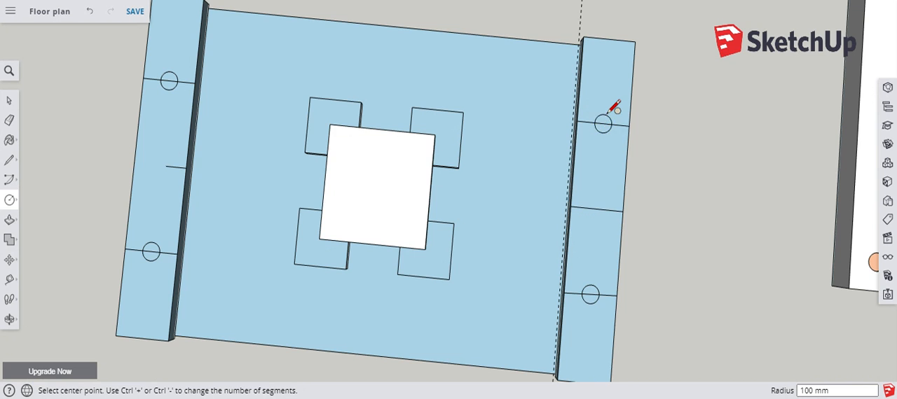
Divide the table top into two halves with a line joining the midpoints of its left and right edges.
scroll(546, 115, down, 3)
scroll(513, 130, up, 5)
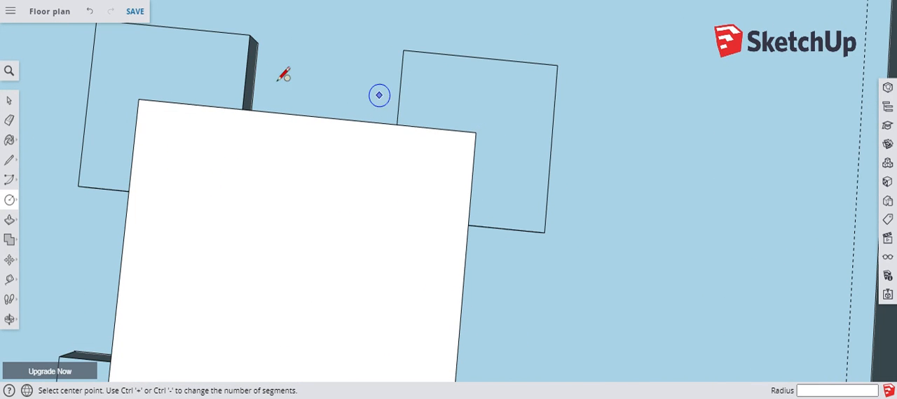
middle_drag(336, 140, 352, 164)
scroll(283, 133, down, 2)
scroll(278, 138, down, 5)
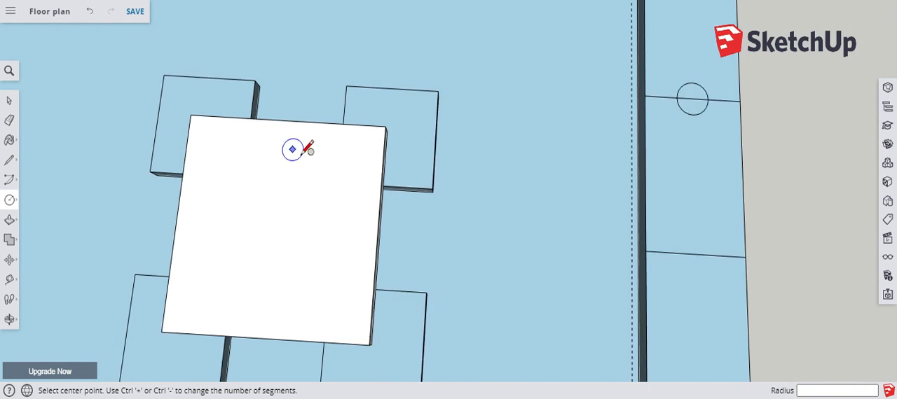
scroll(281, 214, up, 2)
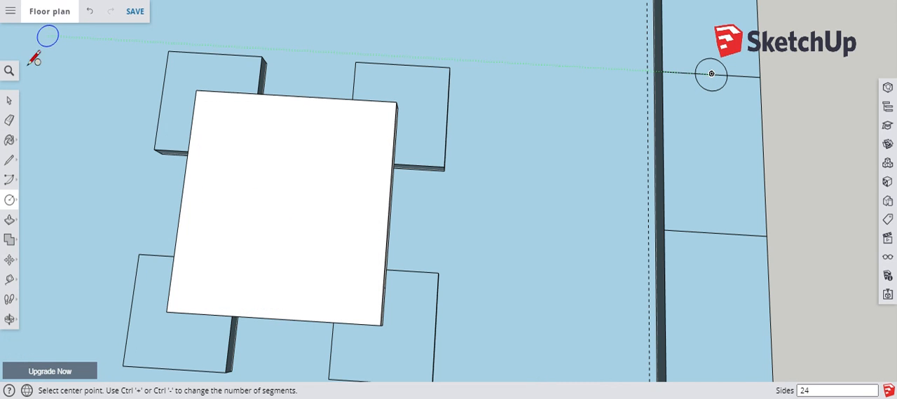
click(9, 160)
click(183, 196)
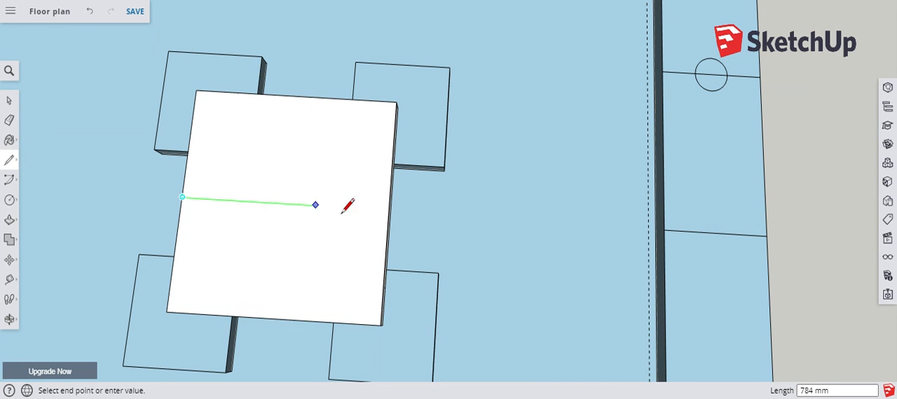
click(389, 209)
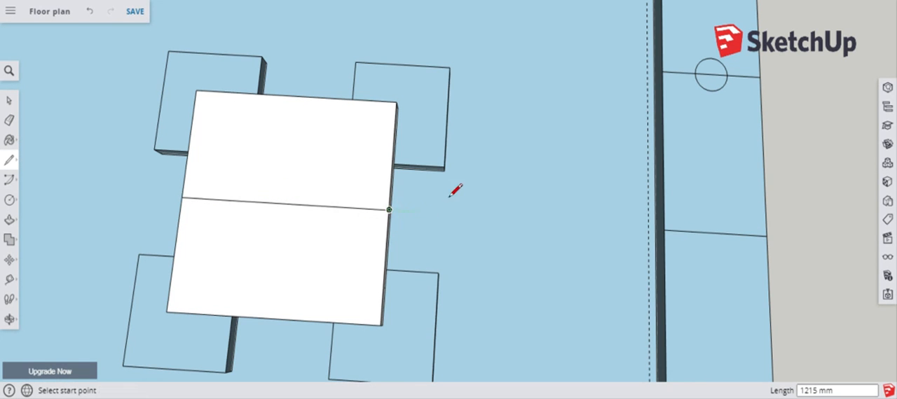
click(450, 67)
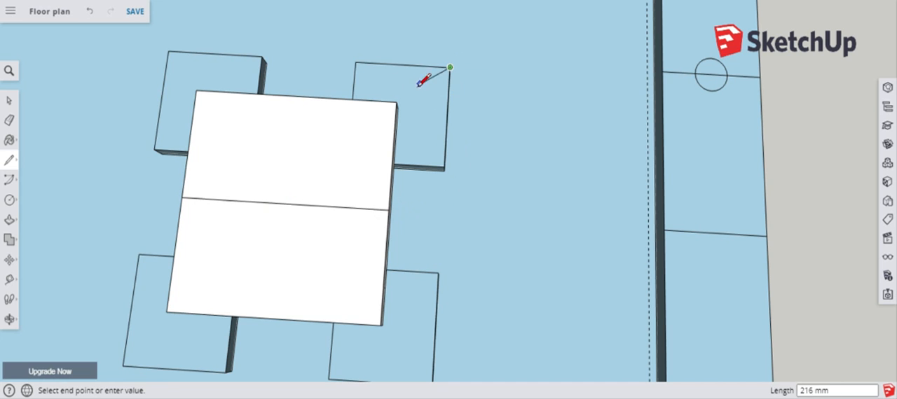
scroll(405, 103, up, 5)
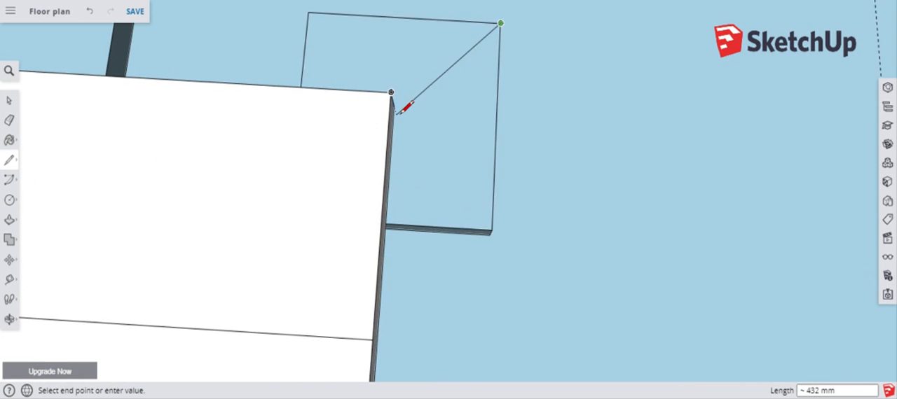
middle_drag(423, 114, 136, 16)
key(Escape)
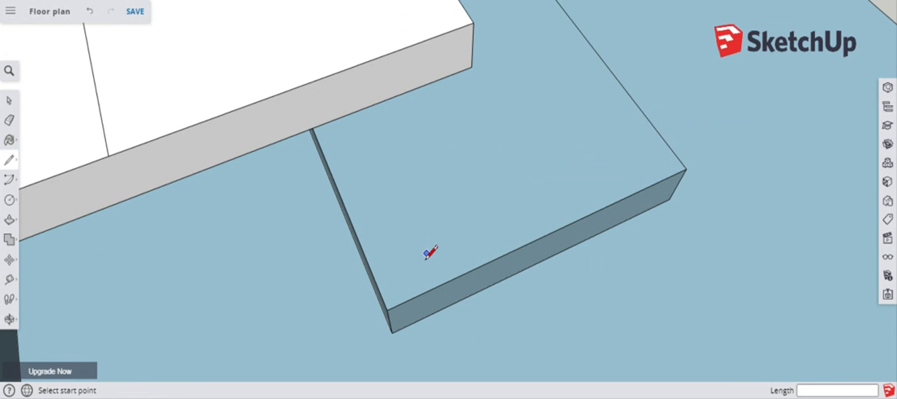
Draw a corner-to-corner diagonal on one seat block nearest the right bench, plus a line from a third corner to the diagonal's midpoint.
click(387, 309)
scroll(388, 308, up, 5)
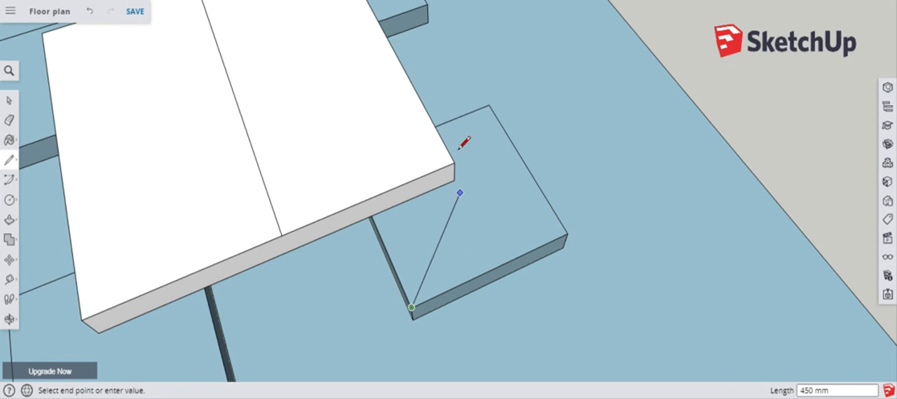
click(488, 104)
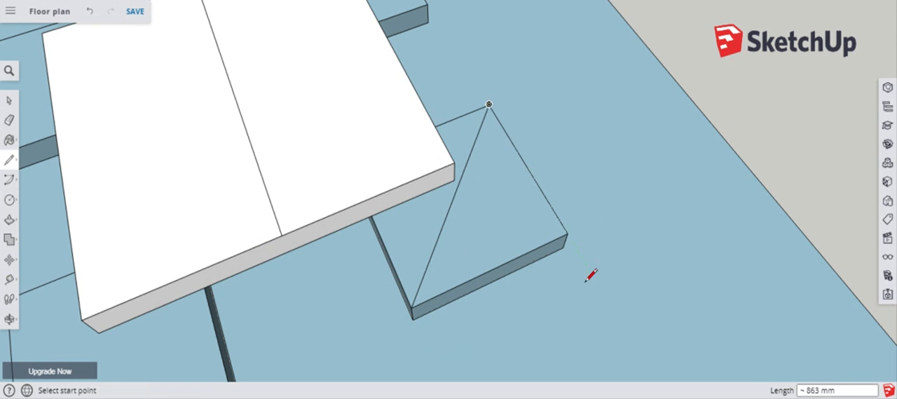
click(567, 233)
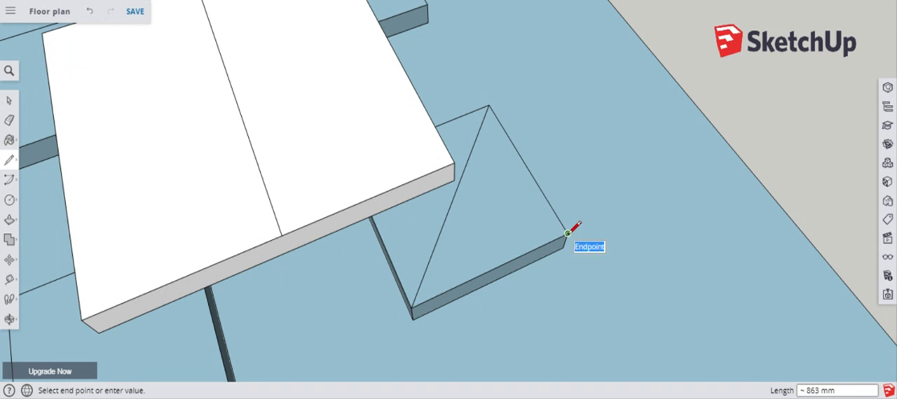
click(454, 196)
On the adjacent seat block nearest the left bench, draw a full diagonal and a line from its outer corner to the diagonal's midpoint.
scroll(385, 231, down, 3)
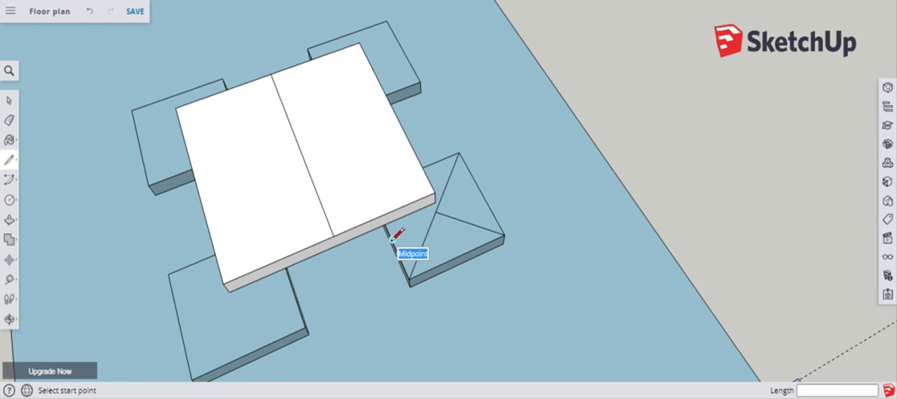
middle_drag(404, 90, 370, 281)
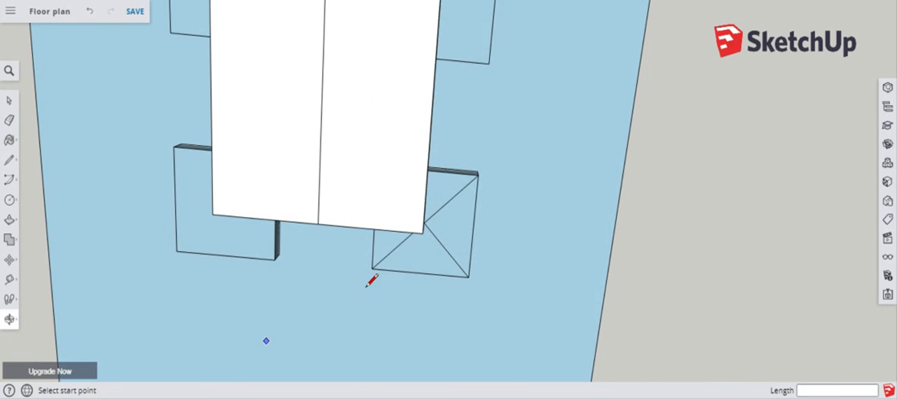
scroll(436, 246, down, 4)
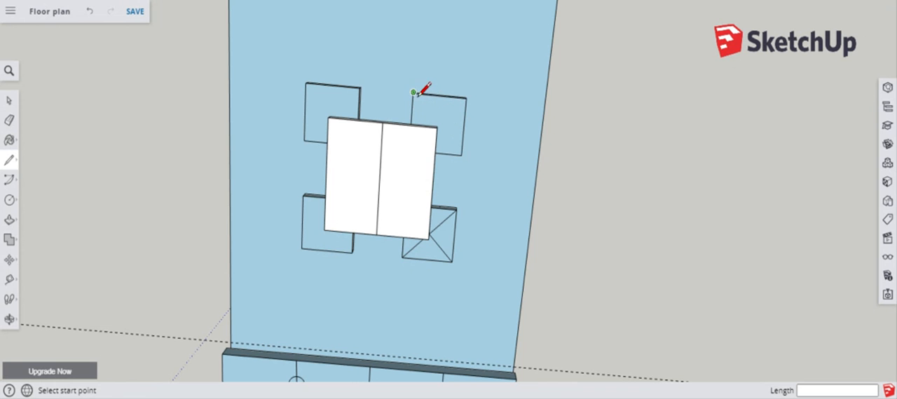
click(414, 92)
click(461, 154)
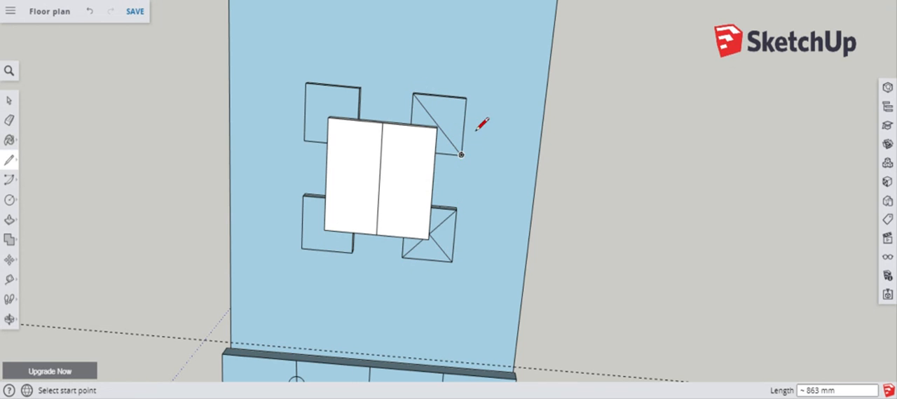
click(467, 97)
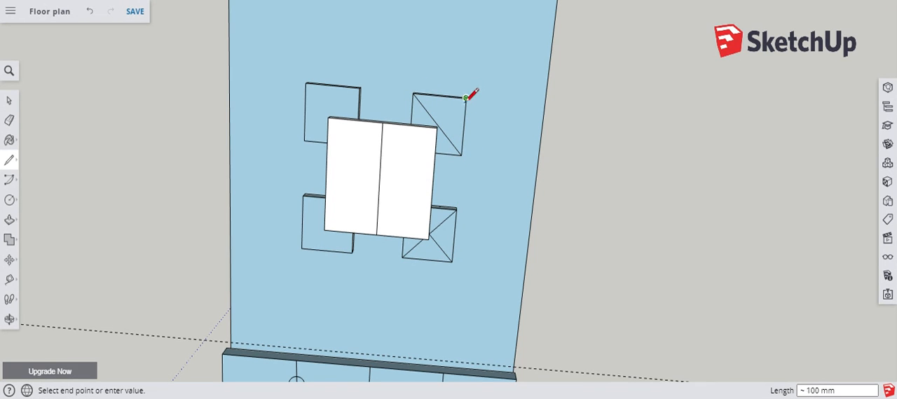
click(437, 124)
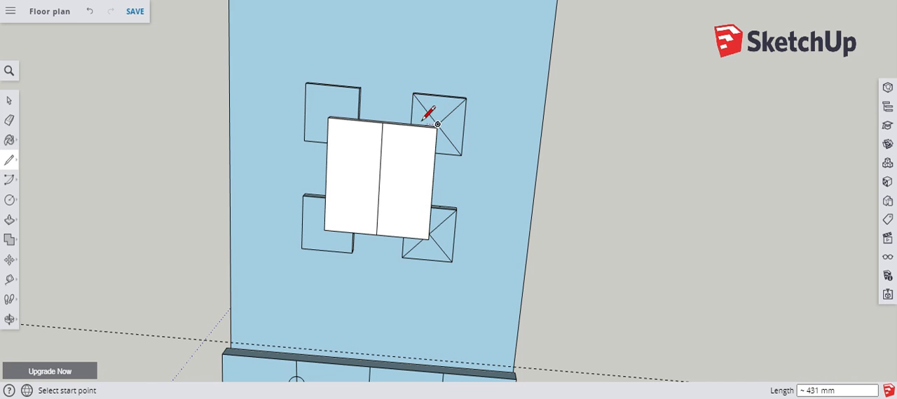
Draw the same full diagonal and outer-corner-to-midpoint line on the other seat block nearest the left bench.
click(360, 88)
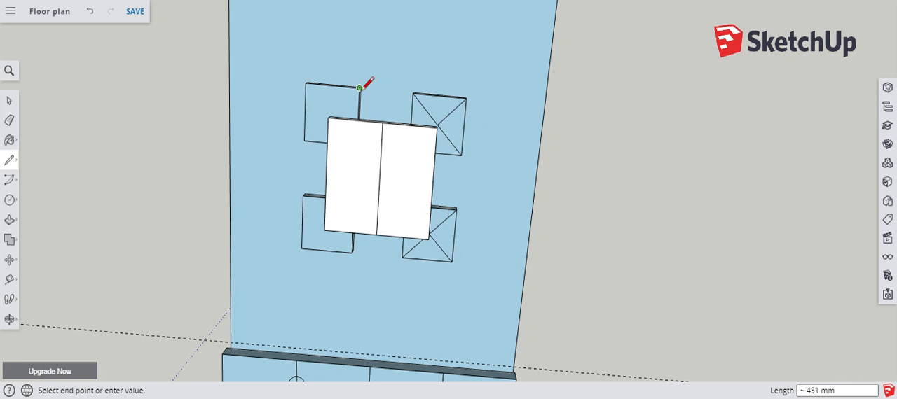
click(304, 140)
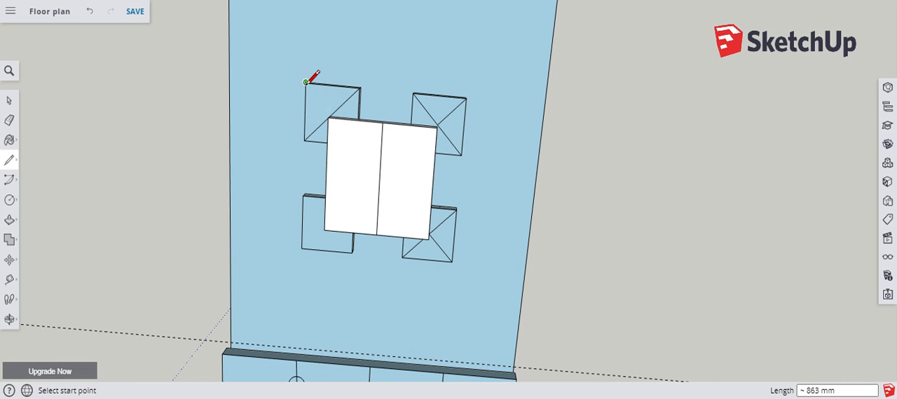
click(306, 83)
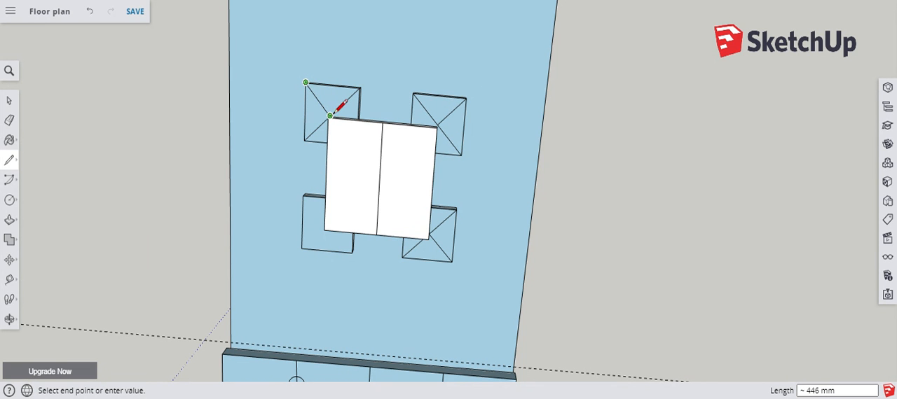
scroll(332, 114, up, 10)
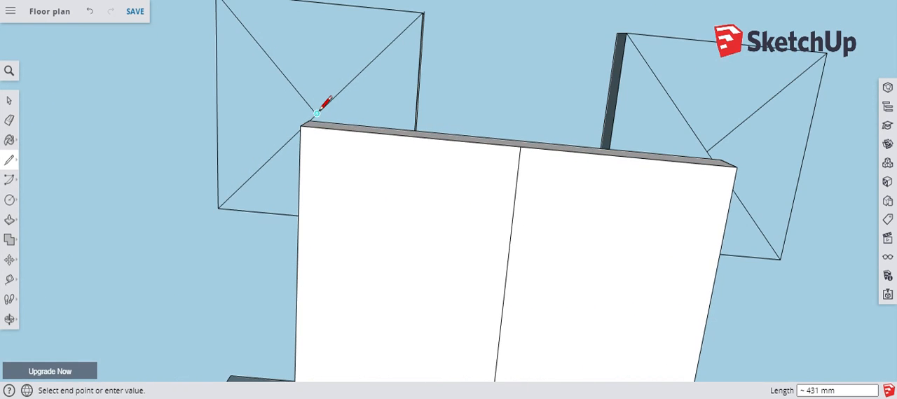
middle_drag(378, 119, 314, 188)
click(297, 199)
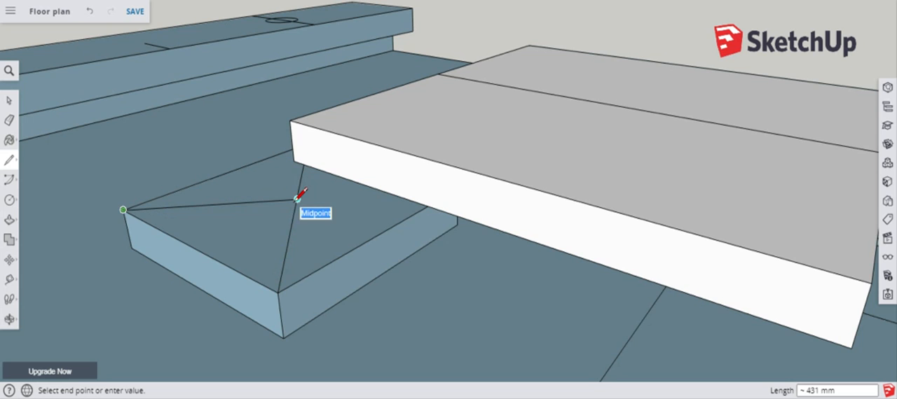
On the remaining seat block nearest the right bench, draw a full diagonal and a line from its outer corner to the diagonal's midpoint.
scroll(110, 180, down, 10)
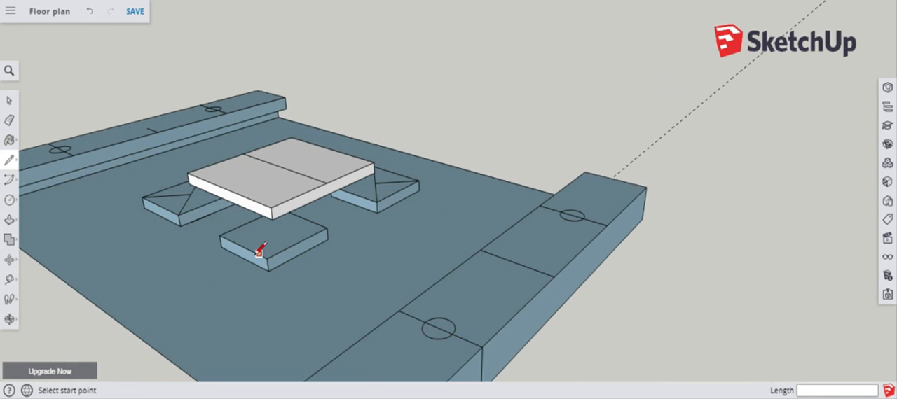
click(219, 235)
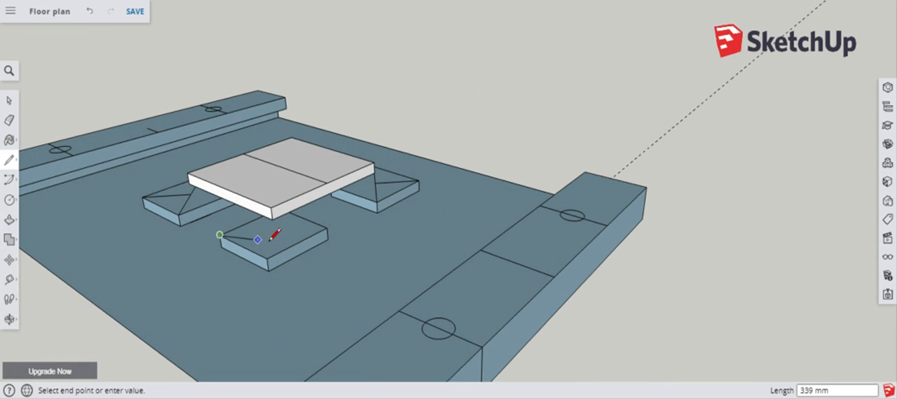
click(326, 228)
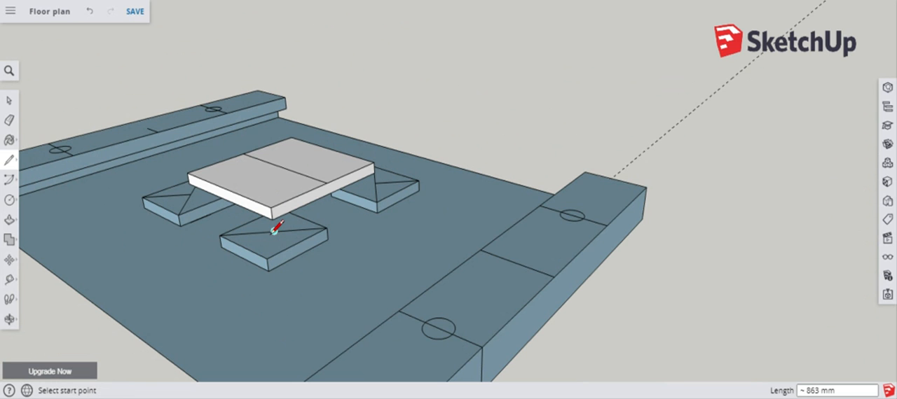
click(273, 232)
click(269, 259)
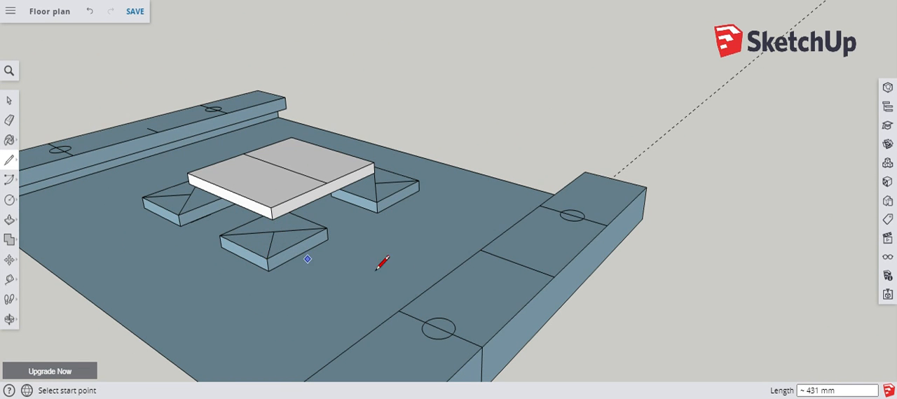
Draw a circle of 100 mm radius on the near seat block by the right bench, centred on the midpoint of its short corner line.
scroll(402, 274, down, 3)
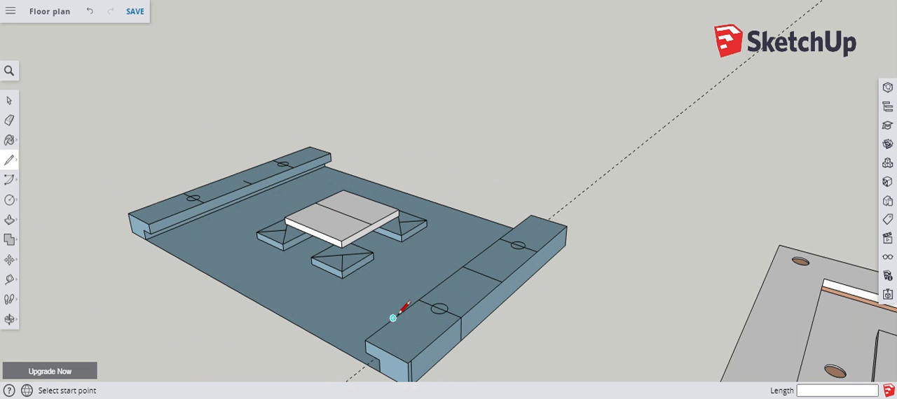
scroll(357, 308, up, 3)
key(c)
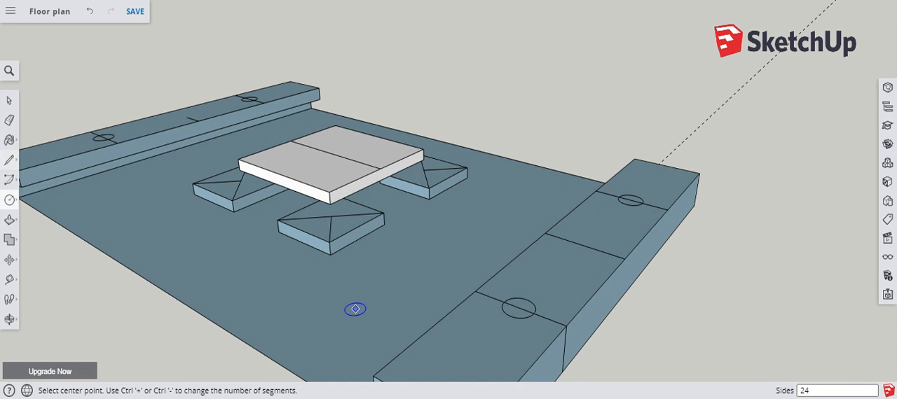
scroll(336, 286, up, 5)
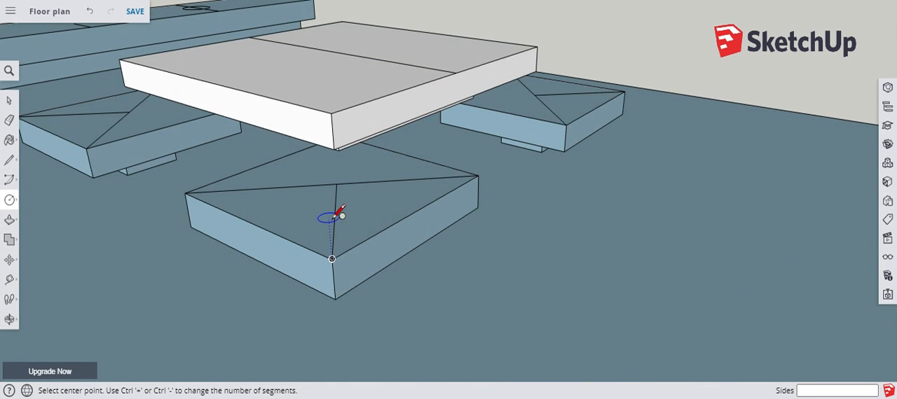
middle_drag(330, 256, 381, 372)
scroll(377, 335, down, 3)
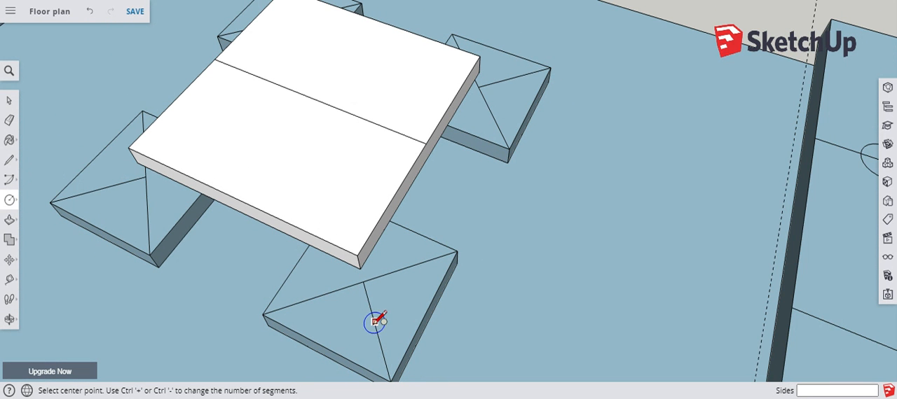
scroll(375, 322, up, 4)
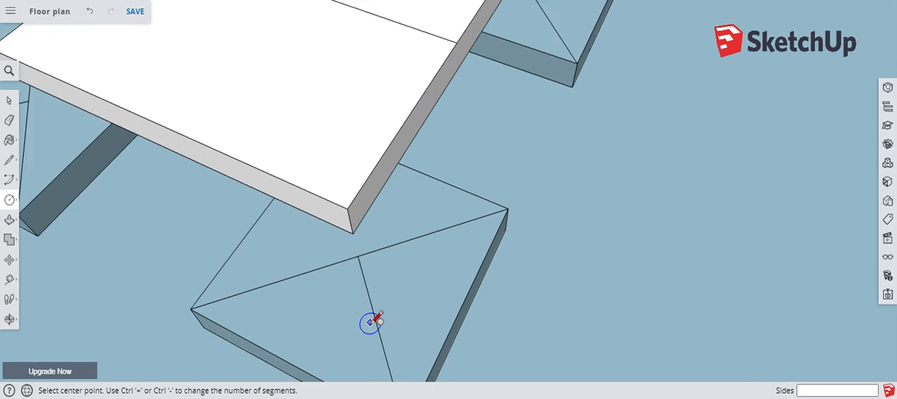
scroll(422, 263, down, 3)
middle_drag(429, 327, 523, 300)
click(519, 284)
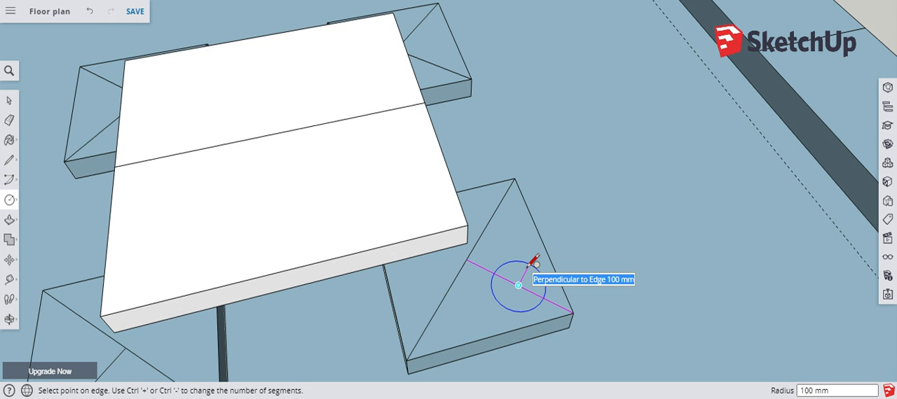
click(518, 285)
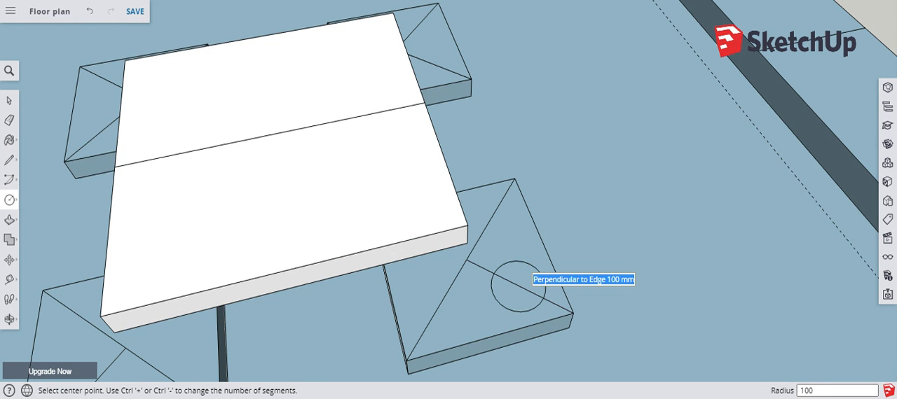
Draw a circle of about 57 mm radius on the far seat block by the right bench, centred on its corner line's midpoint.
scroll(521, 310, down, 5)
middle_drag(440, 320, 507, 227)
scroll(466, 161, up, 5)
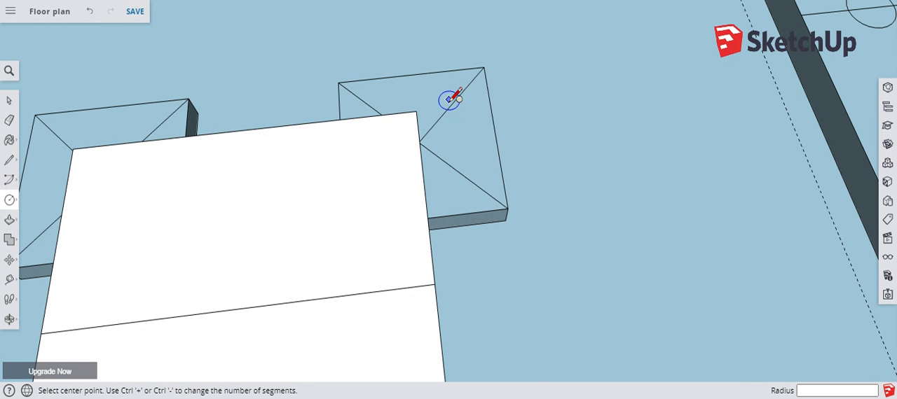
click(452, 102)
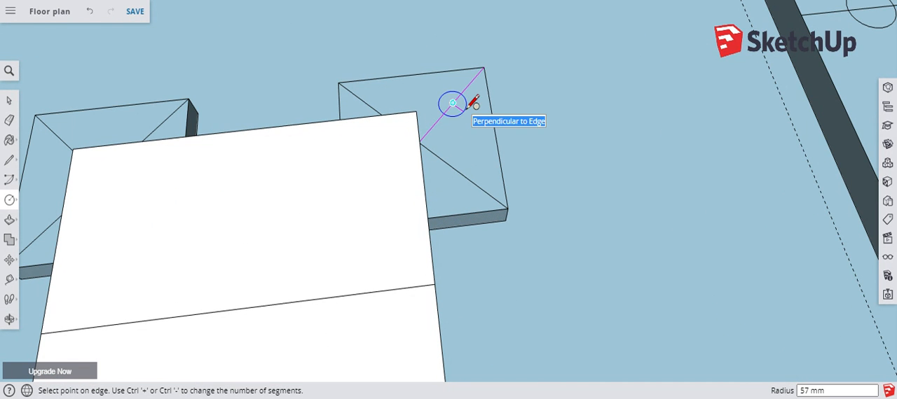
click(468, 105)
Draw a circle of 100 mm radius on the far seat block by the left bench, centred on its corner line's midpoint.
scroll(586, 169, down, 2)
scroll(200, 150, up, 3)
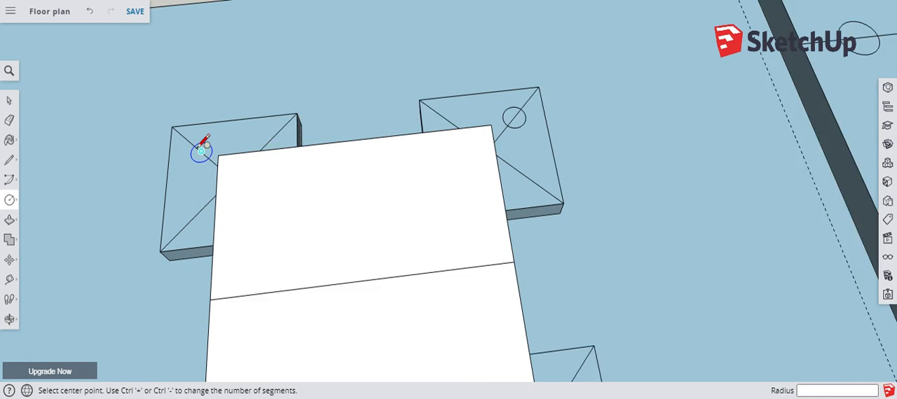
click(202, 153)
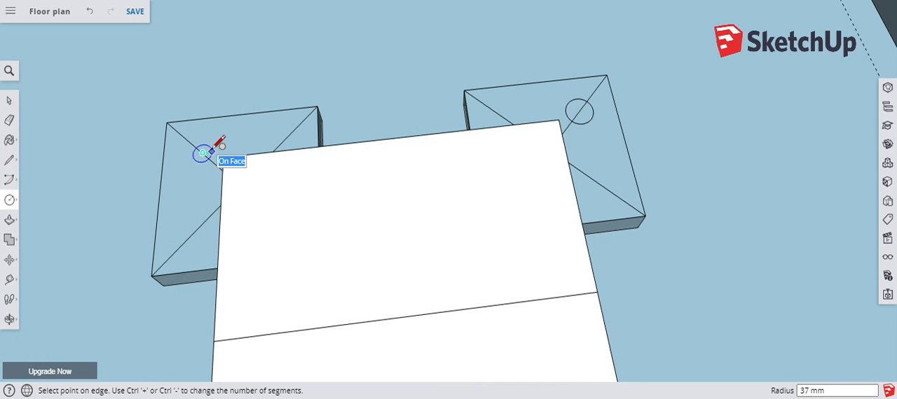
text(1)
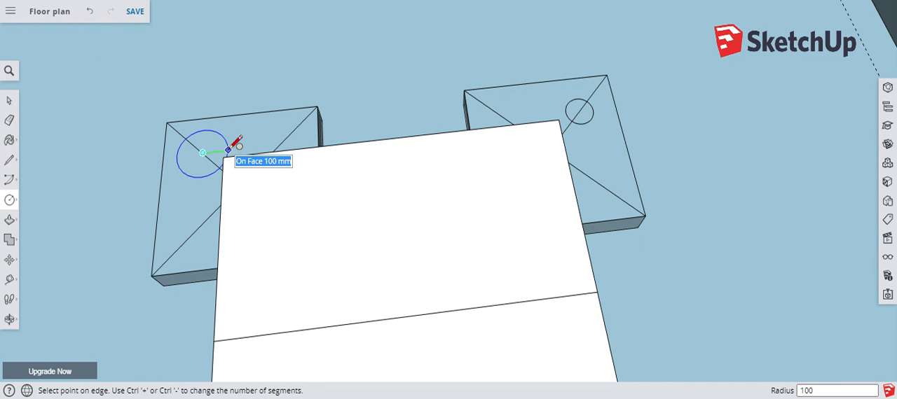
text(00)
key(Return)
scroll(416, 102, down, 5)
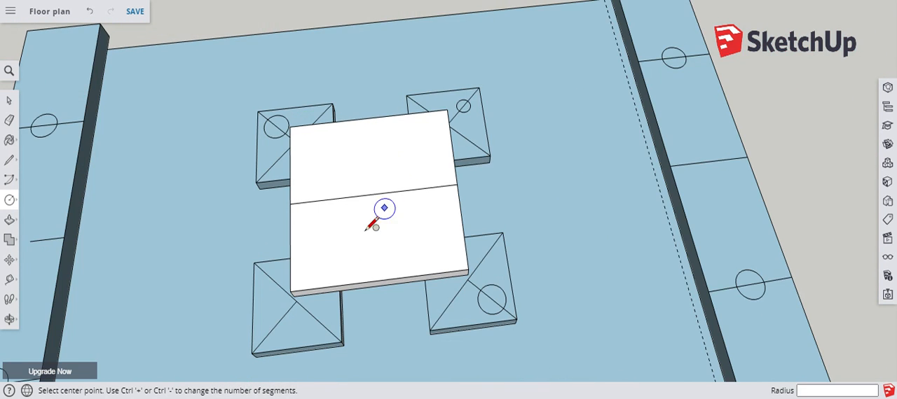
Draw a circle on the near seat block by the left bench, centred on the midpoint of its short corner line.
click(275, 327)
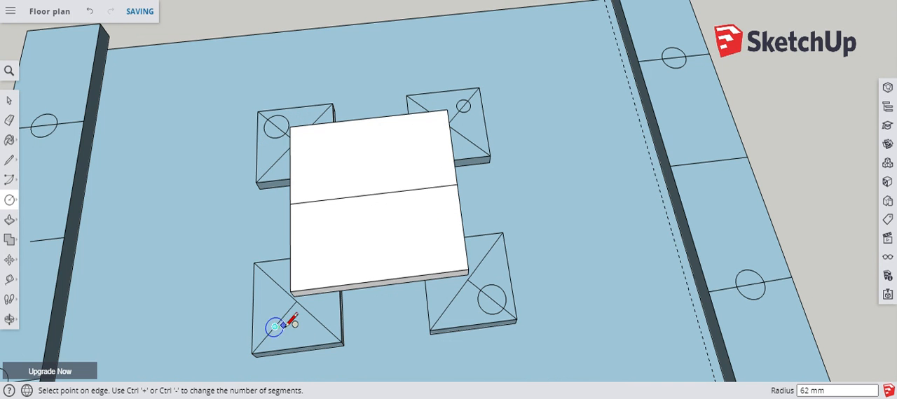
click(292, 321)
scroll(342, 316, down, 3)
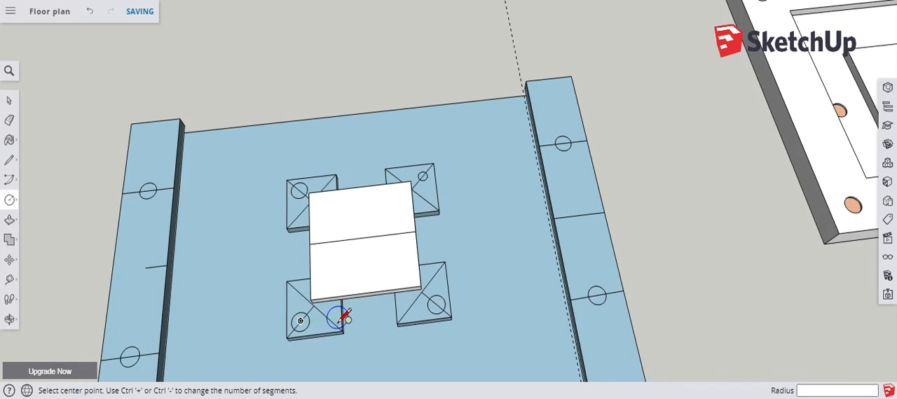
Add a concentric circle of about 96 mm radius around the small circle on the far seat block by the right bench.
scroll(425, 168, up, 4)
scroll(426, 168, up, 5)
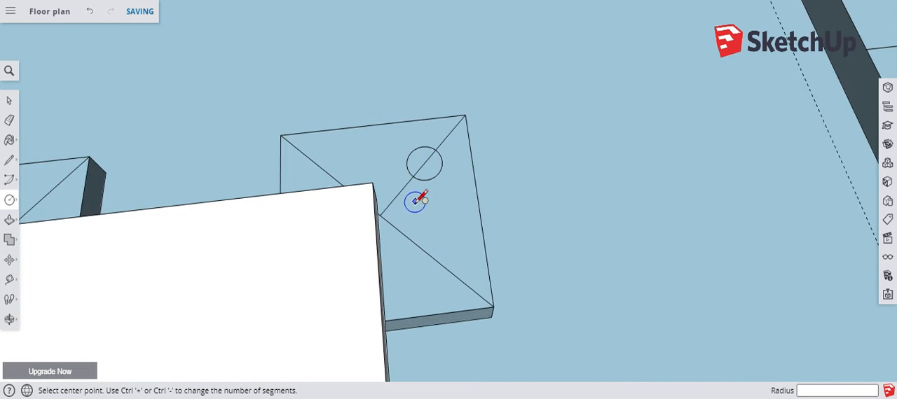
click(427, 154)
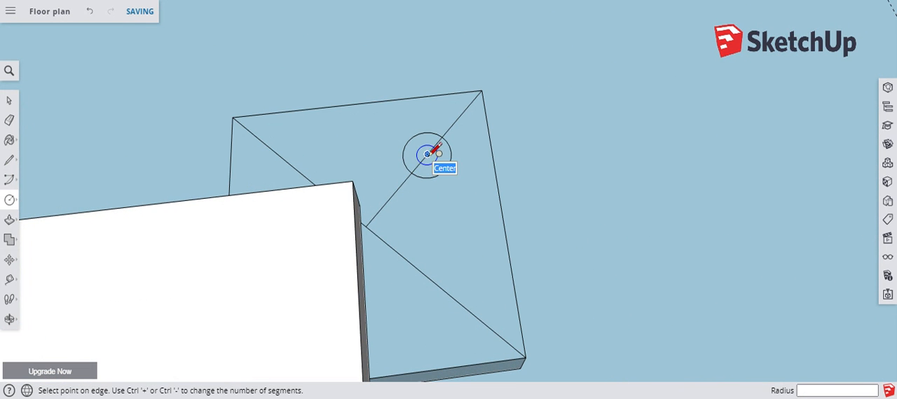
click(468, 150)
scroll(550, 182, down, 5)
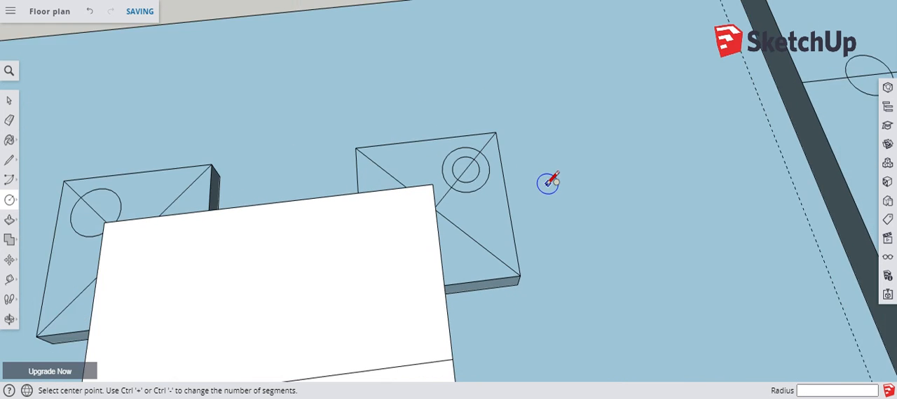
Draw a circle of about 366 mm radius on the table top, centred on the midpoint of its dividing line.
scroll(550, 182, down, 5)
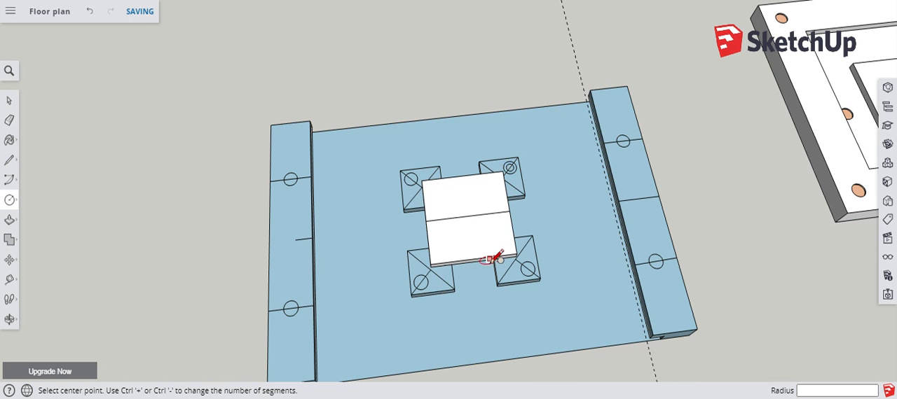
scroll(479, 273, up, 2)
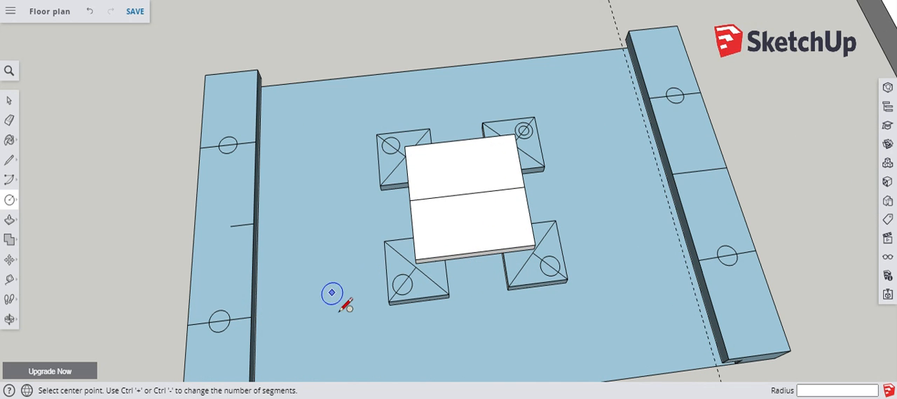
click(468, 193)
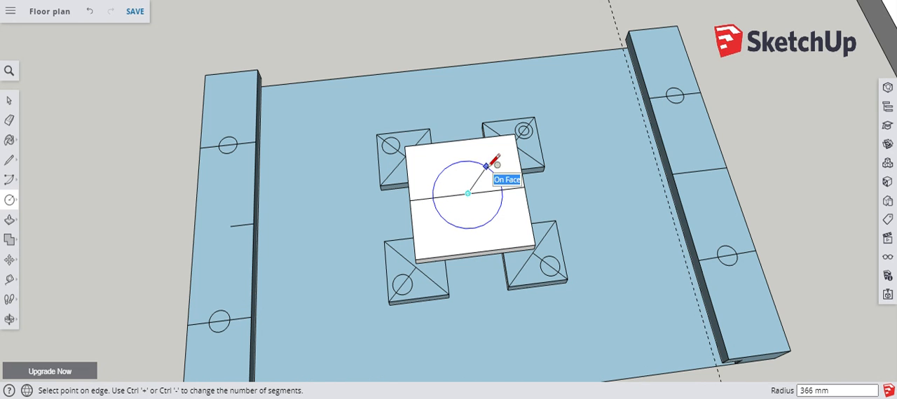
click(486, 166)
scroll(343, 312, down, 2)
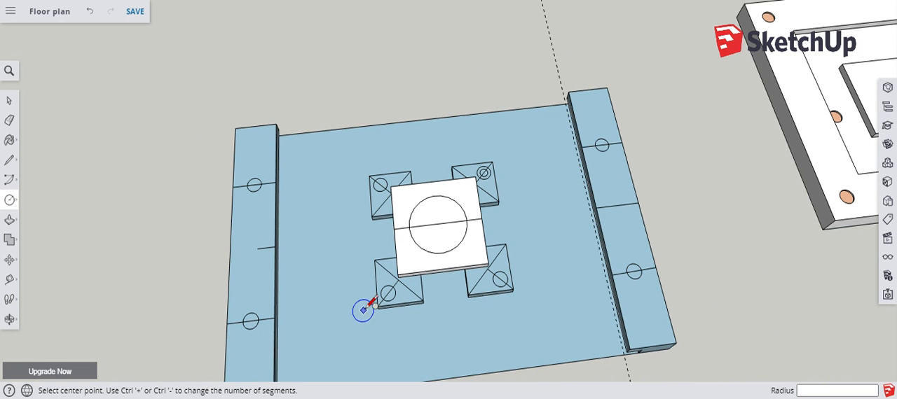
key(e)
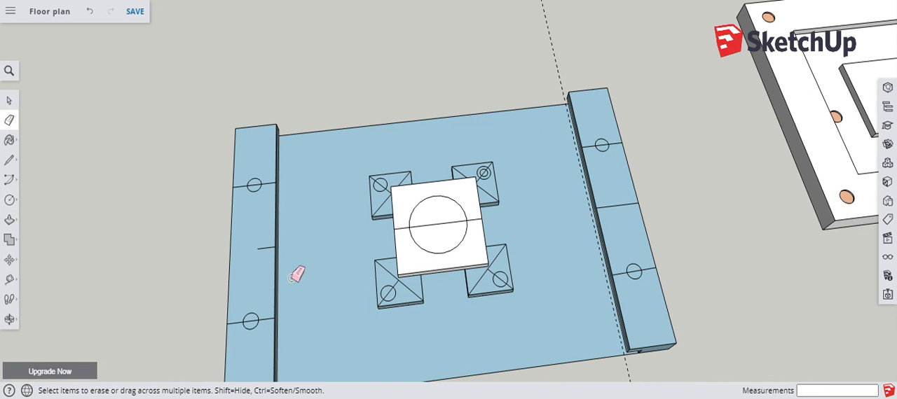
mouse_move(242, 189)
mouse_down()
mouse_move(245, 172)
mouse_move(257, 184)
mouse_up()
right_click(259, 185)
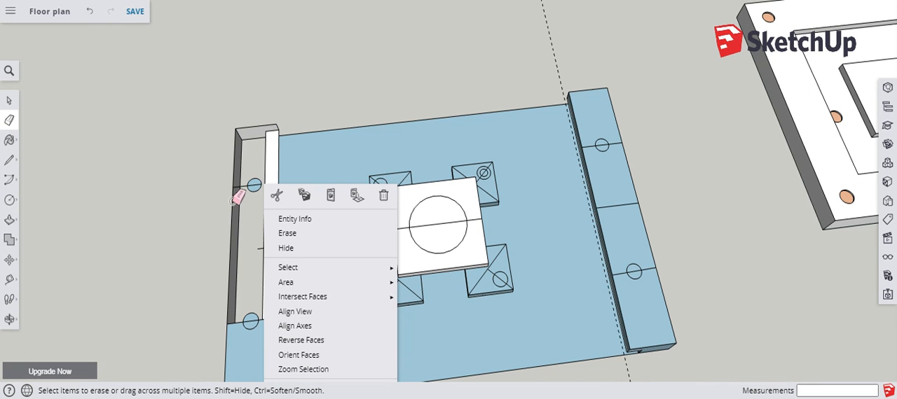
click(85, 30)
right_click(49, 85)
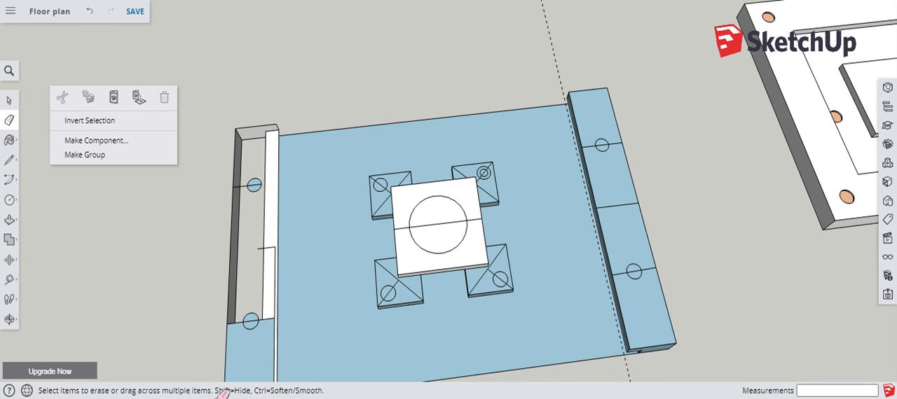
click(93, 14)
Erase the cross lines on the left bench top, leaving only its two circles.
scroll(280, 330, up, 5)
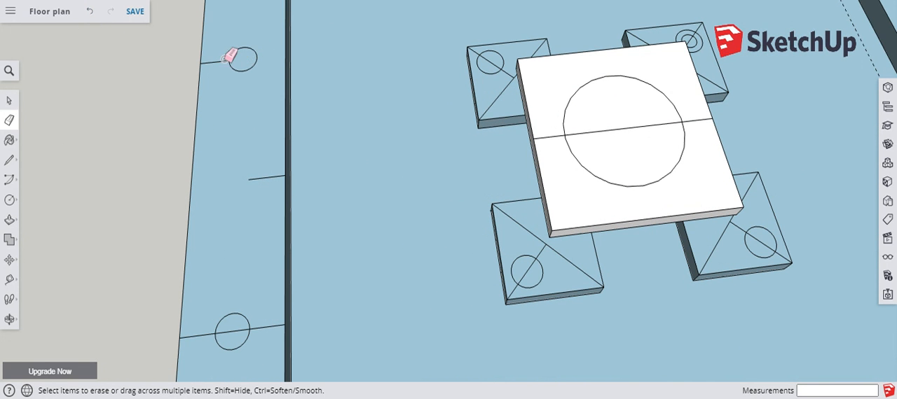
click(274, 175)
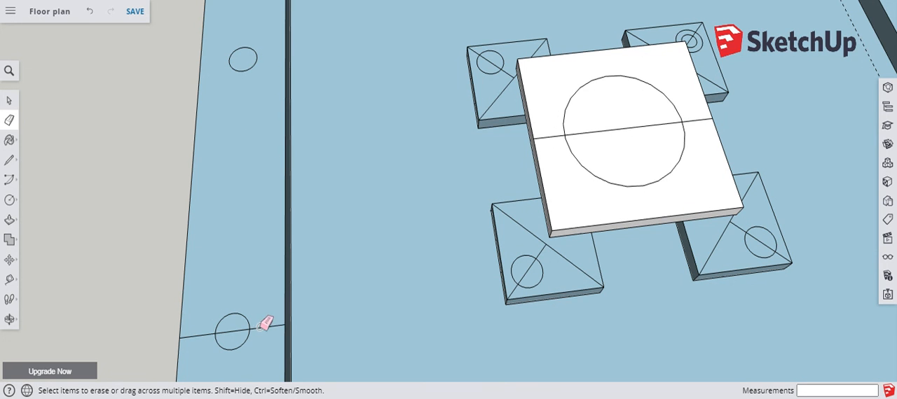
click(206, 332)
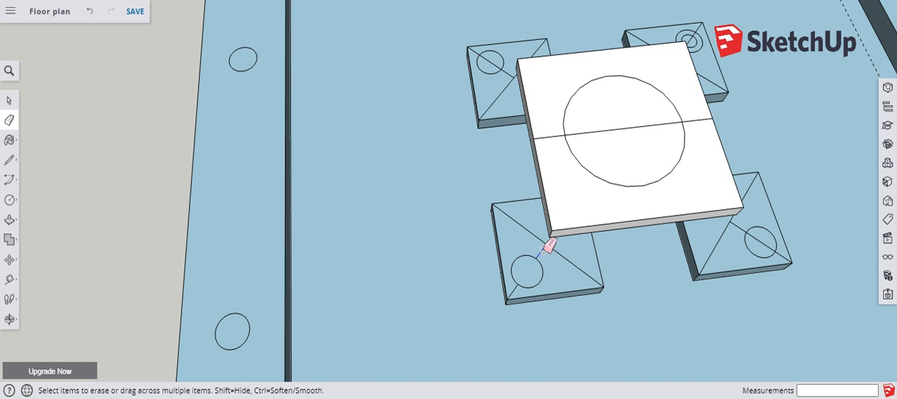
Erase the diagonal lines on the two near seat blocks and the table top's dividing line, leaving only their circles.
drag(554, 248, 530, 278)
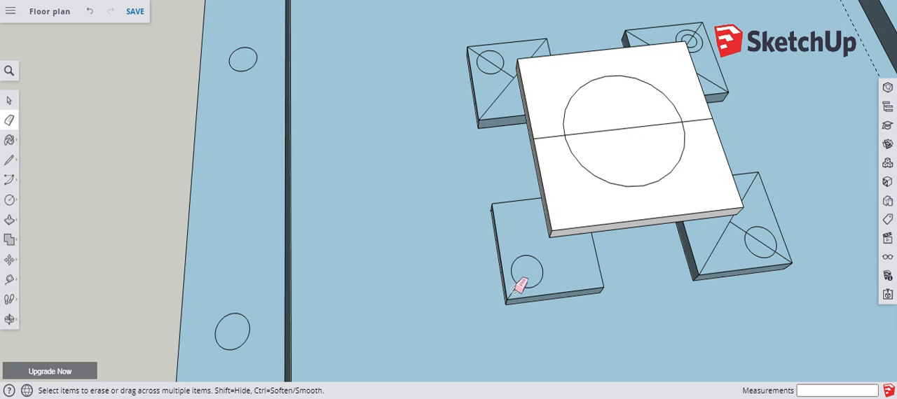
mouse_move(706, 262)
mouse_down()
mouse_move(748, 203)
mouse_move(763, 249)
mouse_move(789, 253)
mouse_up()
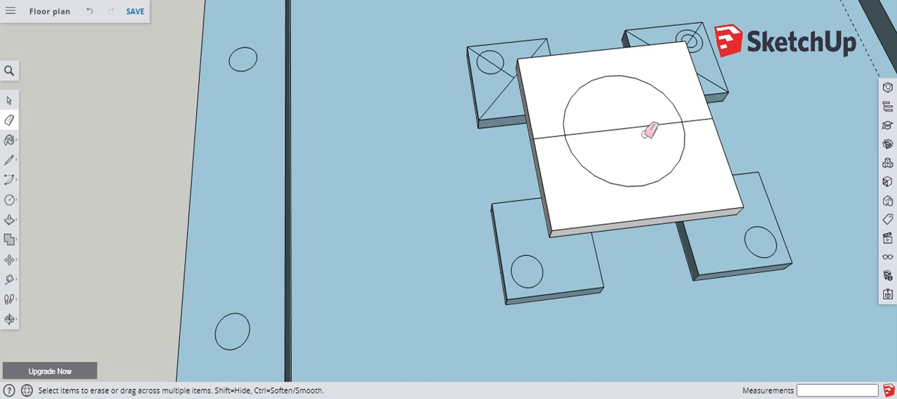
click(610, 130)
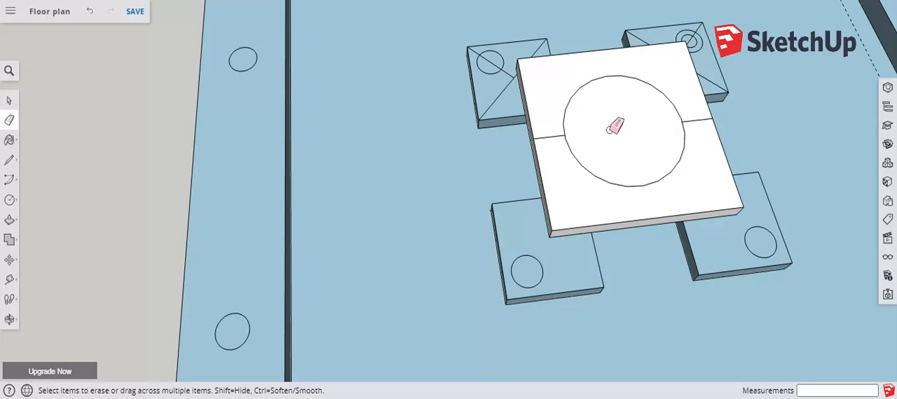
click(552, 136)
click(700, 119)
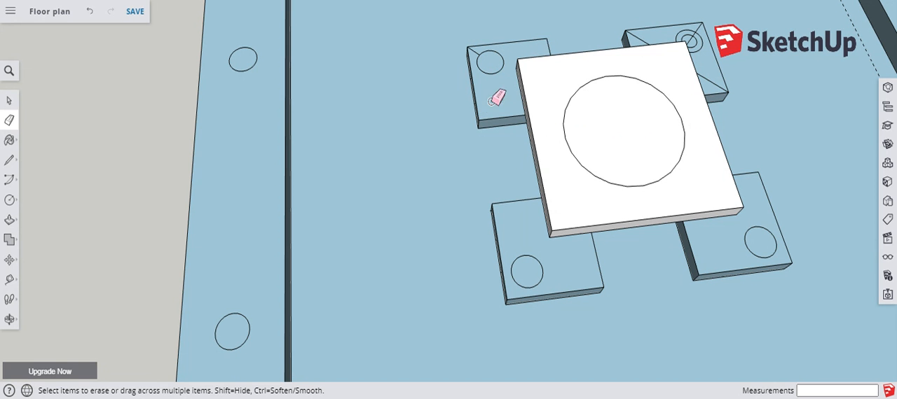
Erase the remaining construction lines on the two far seat blocks, keeping their circles.
middle_drag(494, 99, 635, 132)
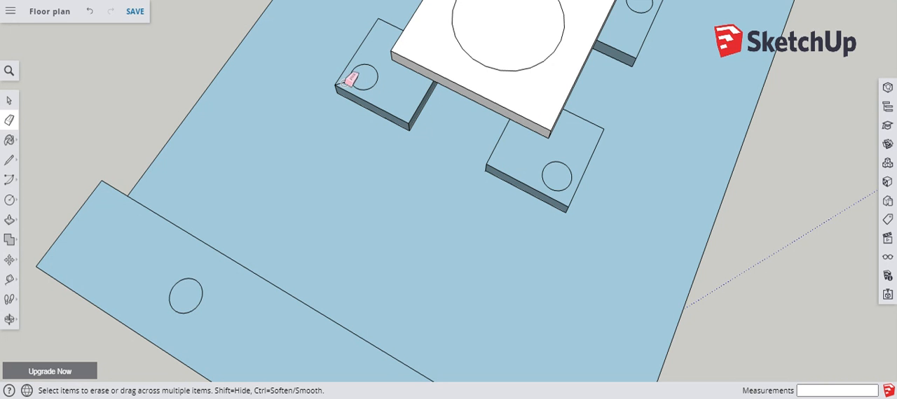
scroll(348, 79, up, 4)
scroll(326, 304, down, 6)
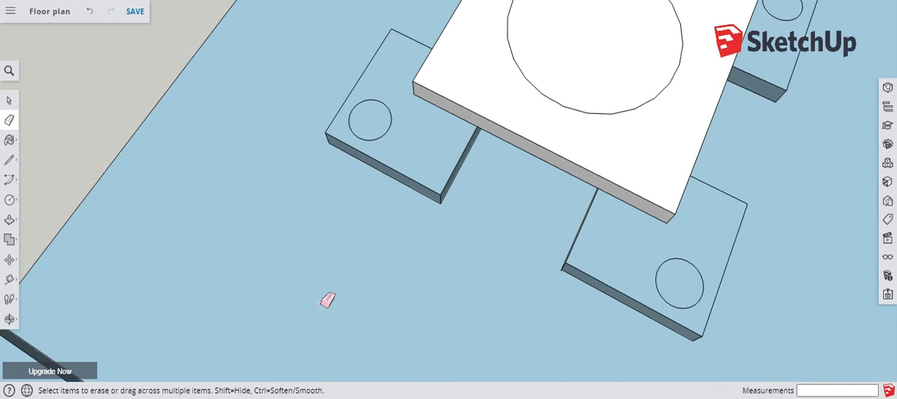
scroll(428, 96, up, 4)
scroll(427, 97, up, 2)
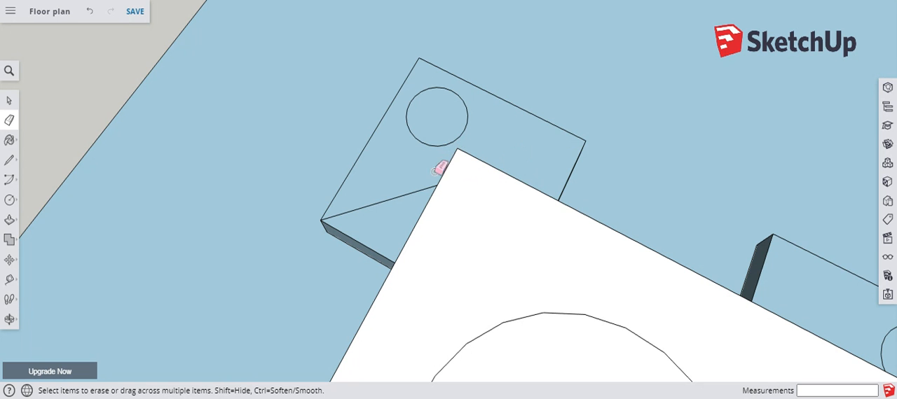
click(425, 187)
scroll(340, 149, down, 6)
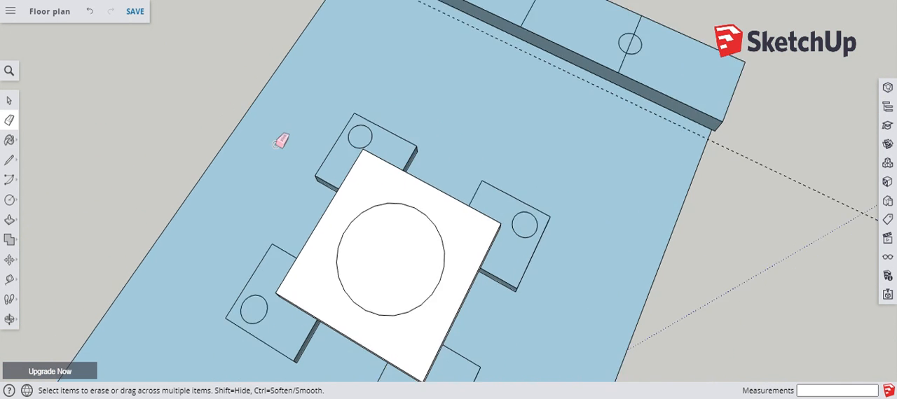
Erase the centre line and the two lines through the circles on the right bench top, keeping both circles.
scroll(490, 168, down, 3)
scroll(446, 34, up, 8)
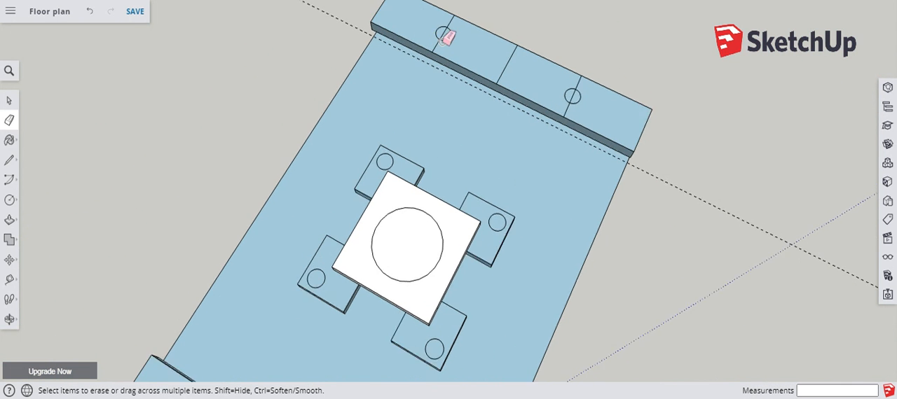
scroll(449, 25, up, 2)
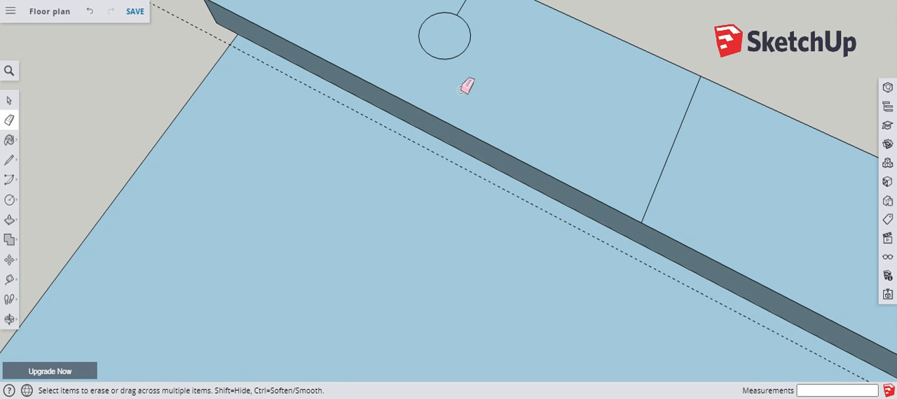
click(664, 162)
scroll(619, 156, down, 2)
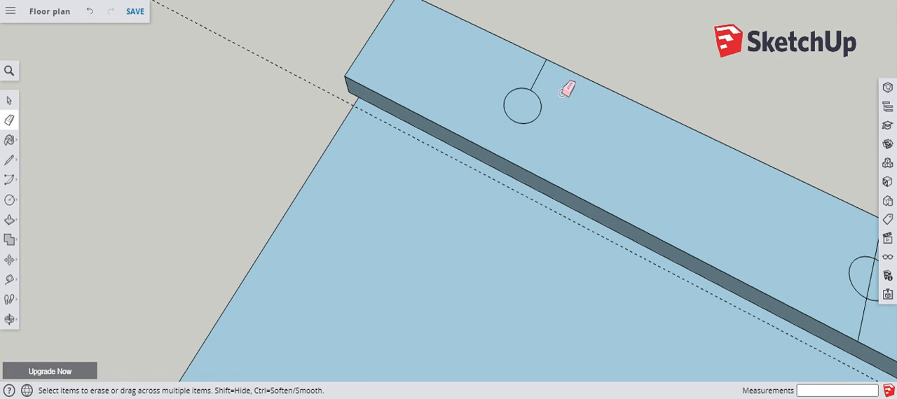
drag(562, 93, 506, 74)
scroll(500, 106, down, 3)
scroll(252, 120, down, 2)
scroll(597, 198, up, 3)
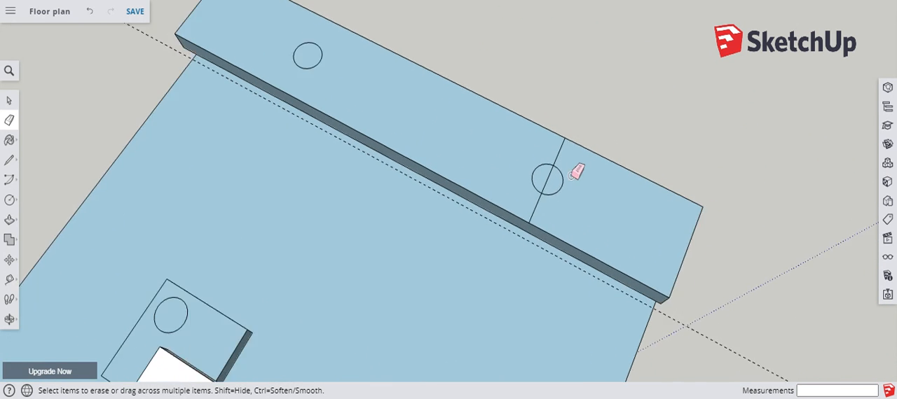
scroll(571, 176, up, 2)
drag(559, 148, 538, 140)
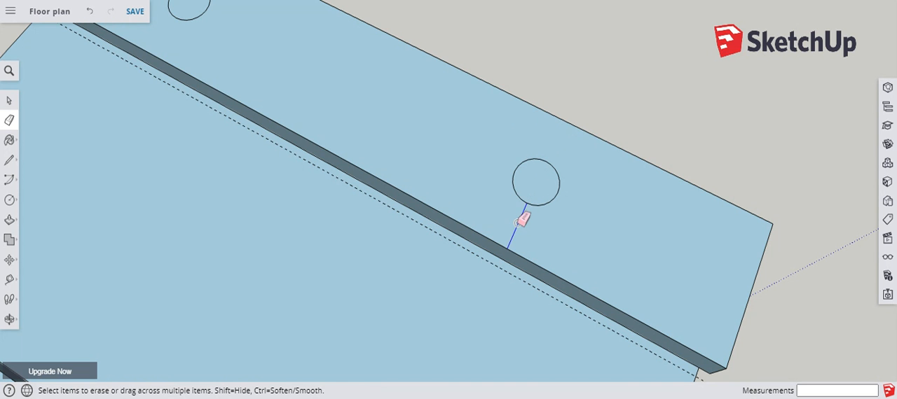
scroll(548, 225, down, 2)
scroll(466, 120, down, 3)
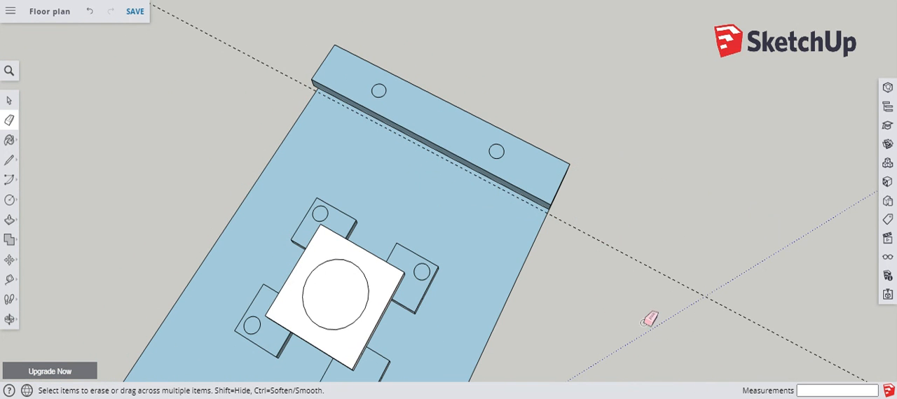
Examine the benches, seat blocks and table from several angles for leftover construction lines.
scroll(674, 180, down, 3)
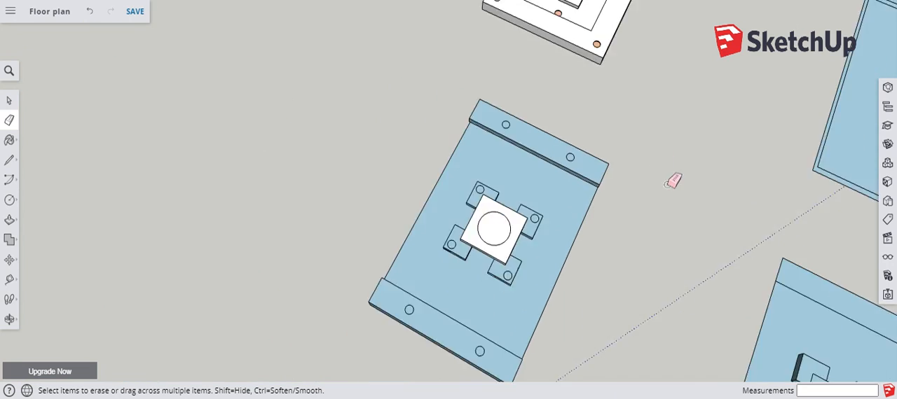
scroll(539, 123, down, 2)
scroll(546, 248, up, 5)
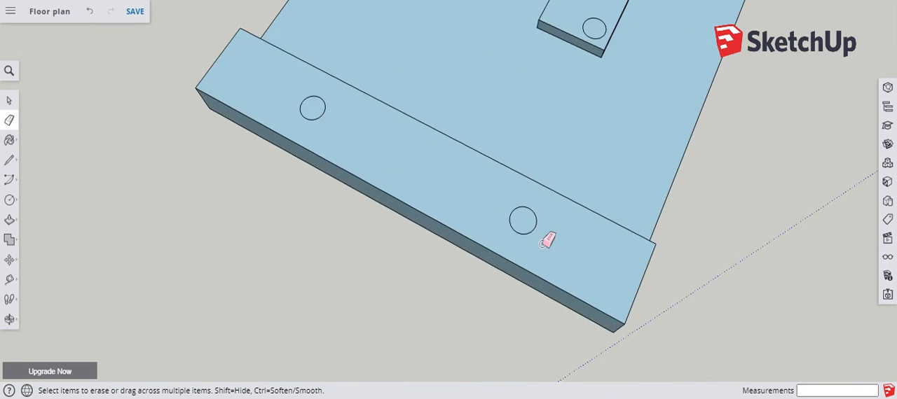
middle_drag(544, 238, 127, 85)
scroll(402, 141, down, 4)
mouse_move(499, 239)
middle_down()
mouse_move(447, 283)
mouse_move(394, 287)
middle_up()
scroll(560, 274, up, 5)
mouse_move(562, 260)
middle_down()
mouse_move(540, 294)
mouse_move(646, 381)
middle_up()
scroll(677, 320, down, 5)
scroll(442, 148, up, 8)
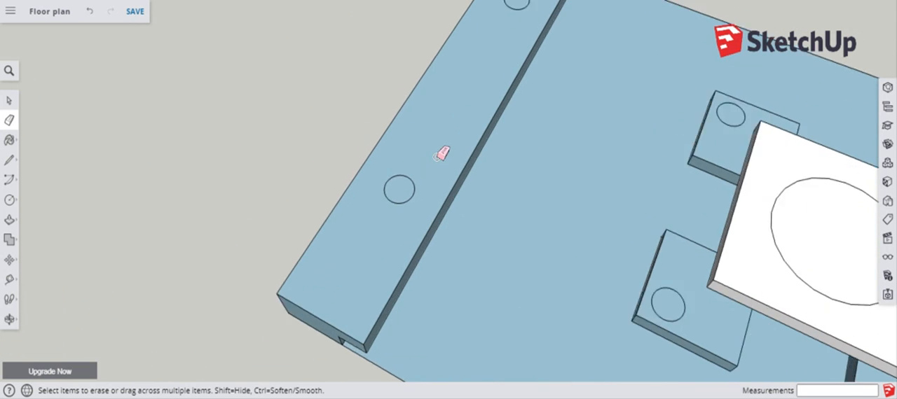
Push the two circles on the left bench top down 20 mm to form round recesses.
key(p)
click(400, 194)
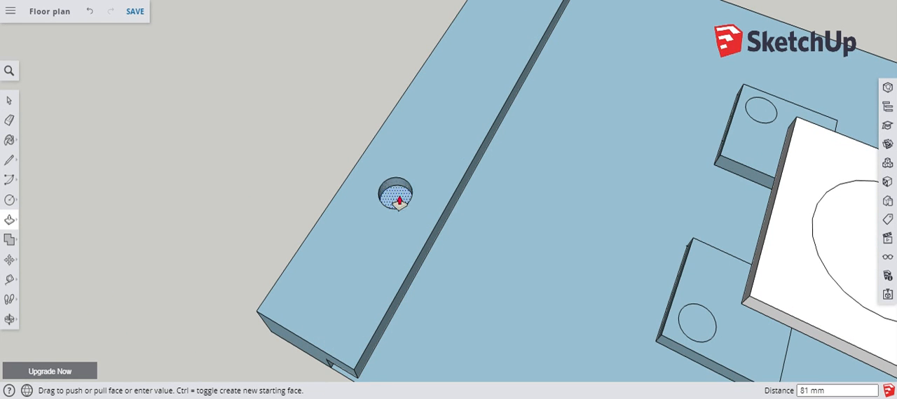
key(Return)
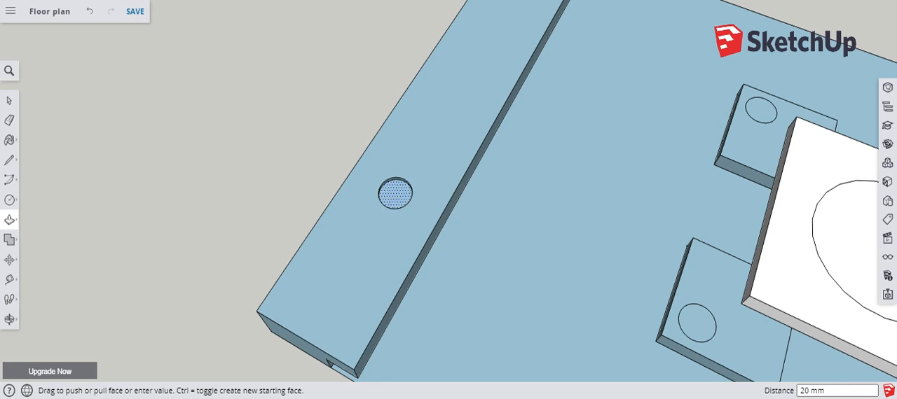
scroll(395, 193, down, 4)
scroll(470, 201, up, 8)
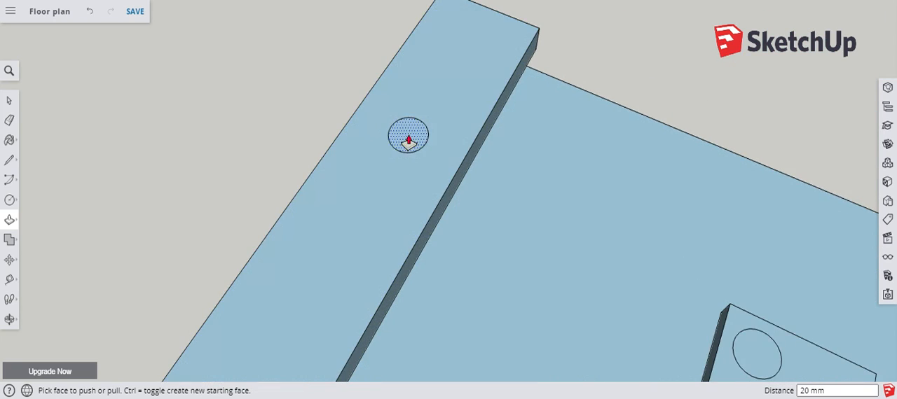
scroll(408, 140, down, 2)
scroll(578, 175, down, 3)
scroll(651, 263, up, 3)
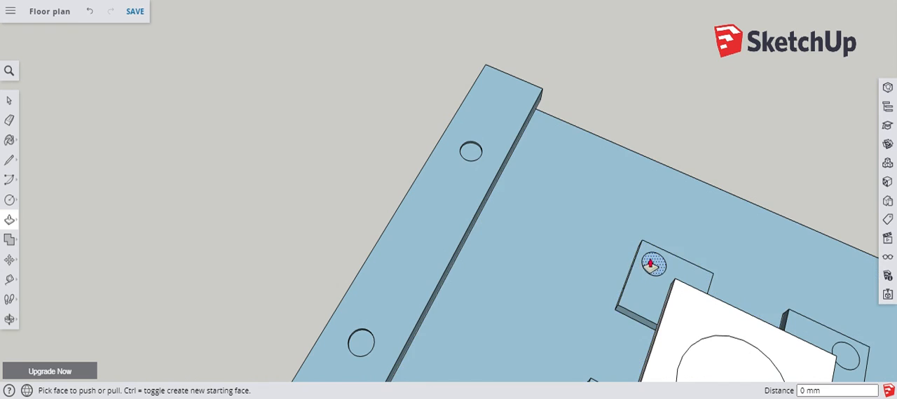
Recess the circles on the four seat blocks by the same 20 mm depth.
double_click(651, 264)
scroll(493, 211, down, 4)
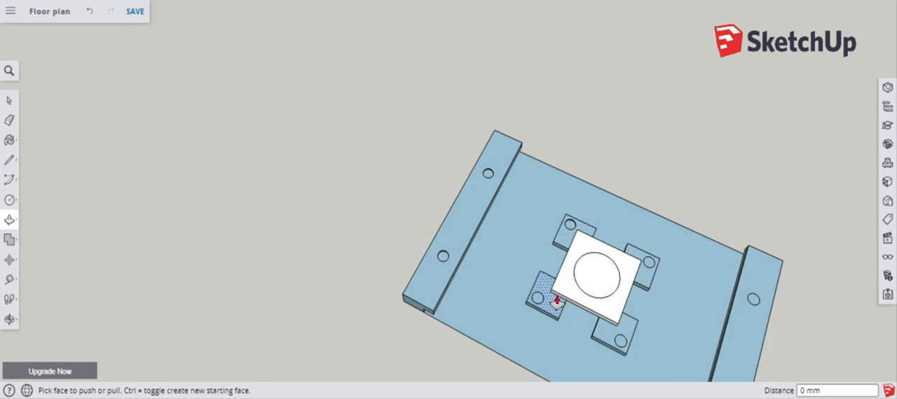
scroll(547, 305, up, 5)
scroll(420, 203, down, 3)
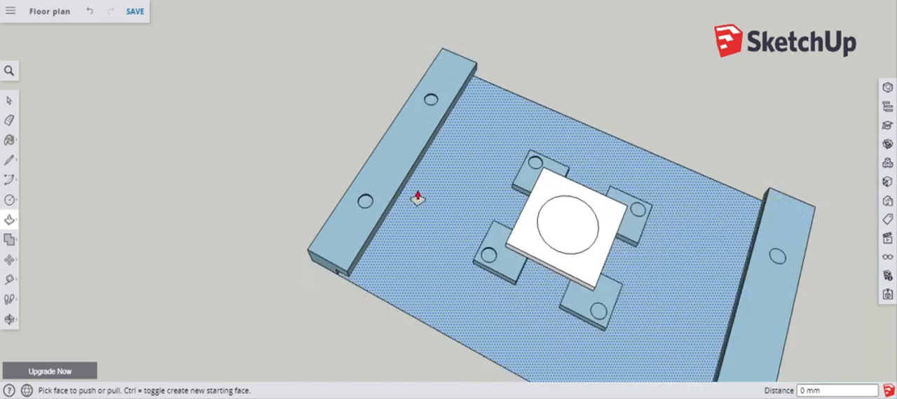
scroll(417, 198, down, 1)
scroll(583, 304, up, 6)
double_click(584, 301)
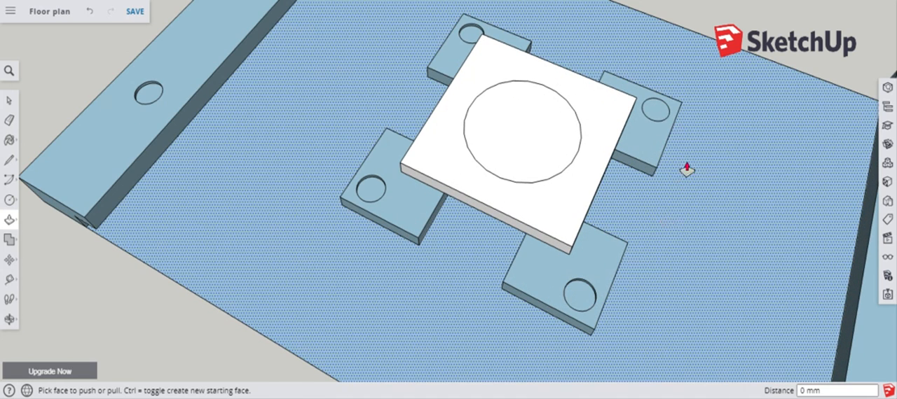
double_click(660, 114)
scroll(422, 195, down, 3)
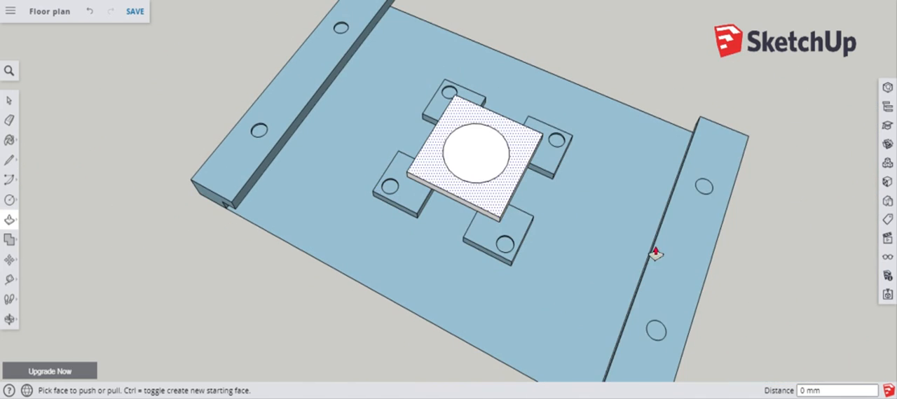
Recess the two circles on the right bench by 20 mm and raise the table-top circle 20 mm.
click(704, 187)
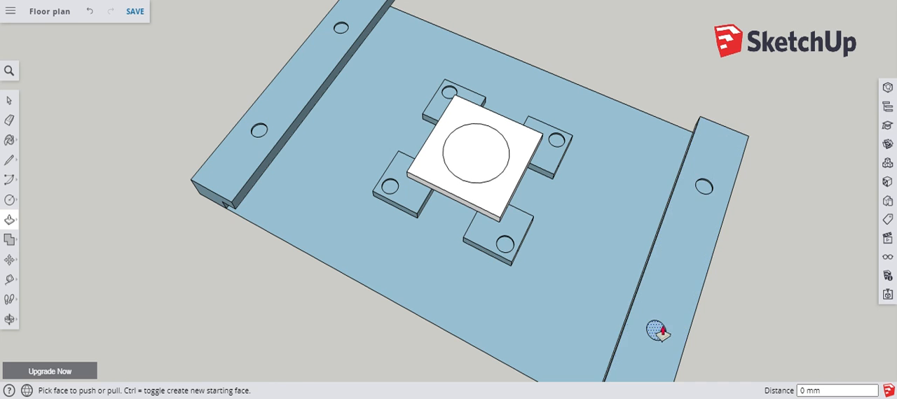
scroll(478, 186, up, 5)
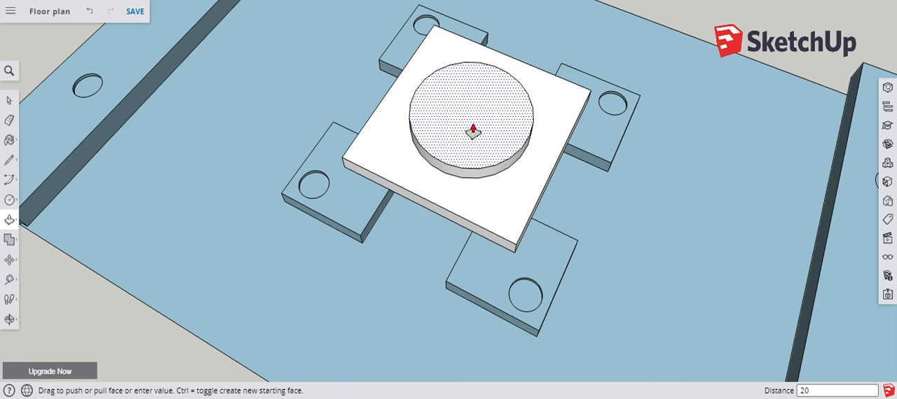
scroll(496, 173, down, 5)
Examine the seating area with its recessed and raised circles from several angles and beside the neighbouring models.
middle_drag(444, 297, 578, 248)
scroll(550, 171, down, 8)
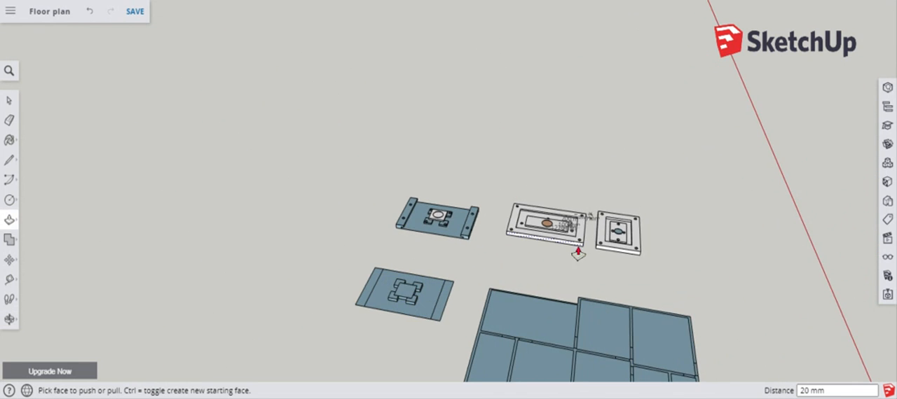
middle_drag(633, 242, 458, 248)
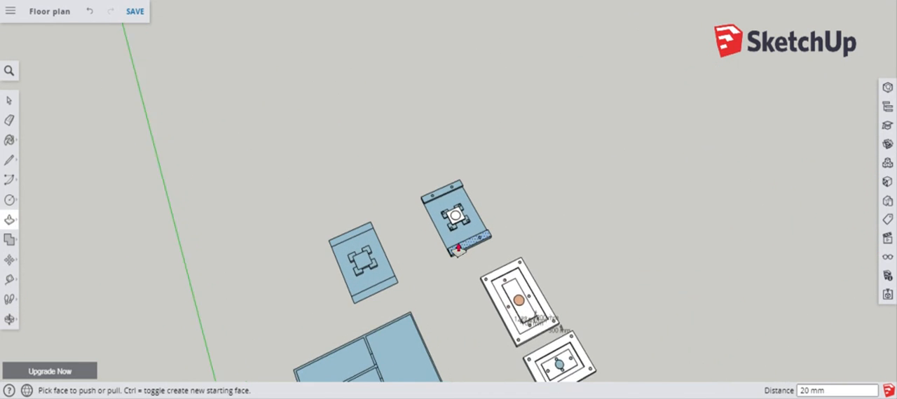
middle_drag(623, 259, 497, 227)
scroll(496, 176, up, 10)
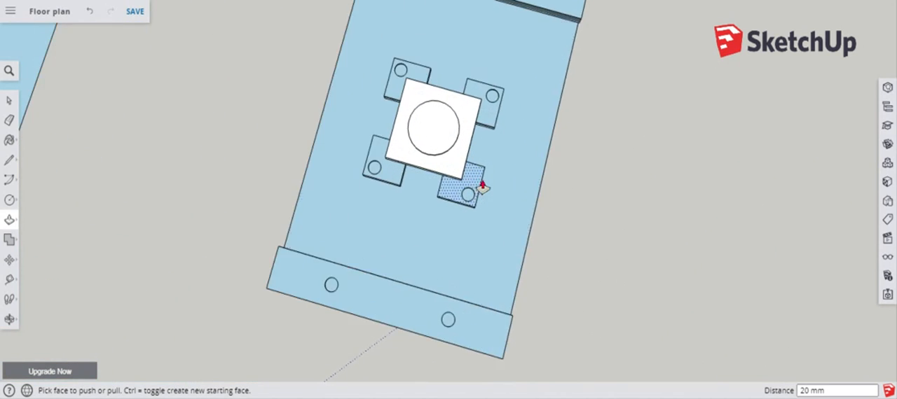
middle_drag(440, 181, 467, 345)
scroll(753, 130, down, 5)
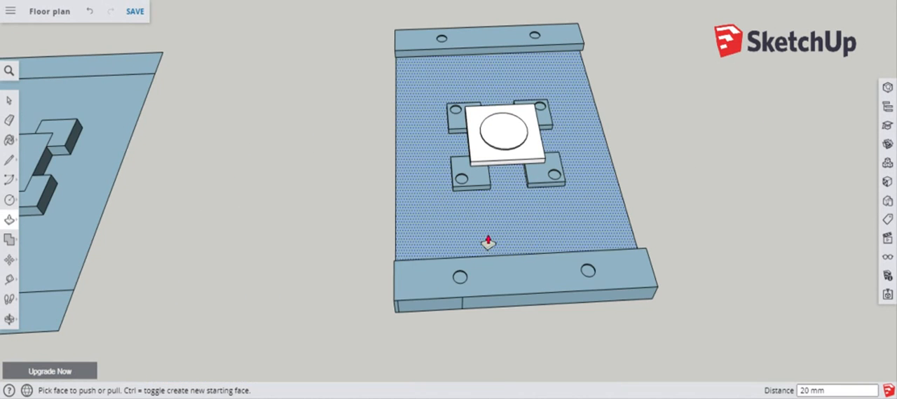
middle_drag(378, 218, 533, 196)
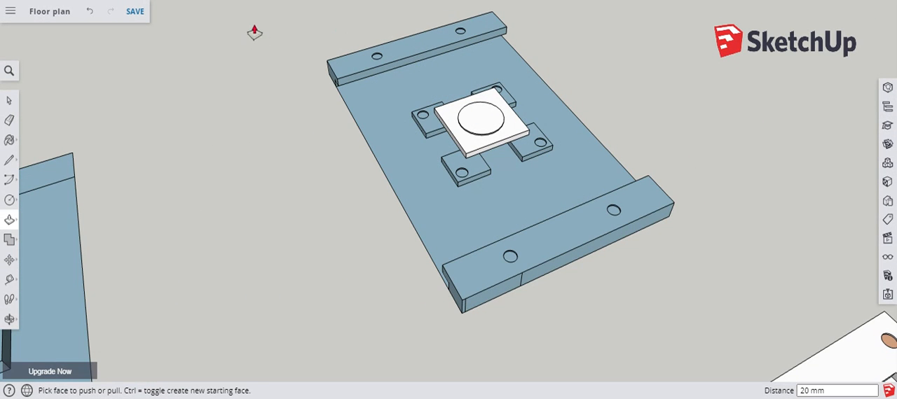